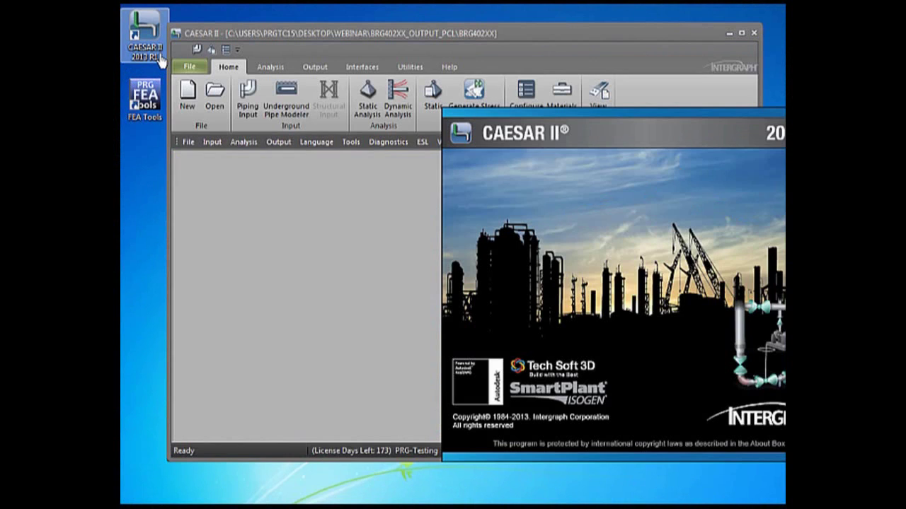
- Open the BRG402XX.C2 job from the BRG402xx_OUTPUT_PCL folder and bring up its piping input
{"action": "left_click", "coordinate": [215, 106]}
{"action": "left_click", "coordinate": [287, 141]}
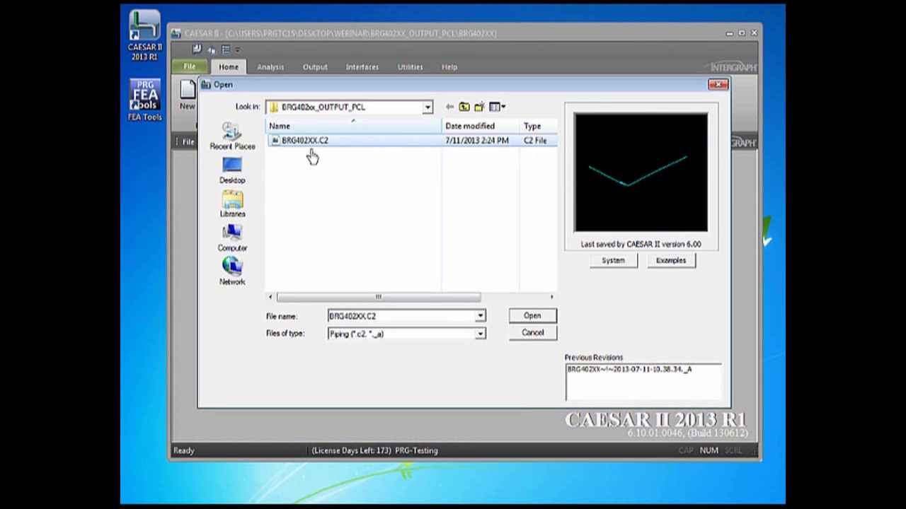
{"action": "left_click", "coordinate": [530, 319]}
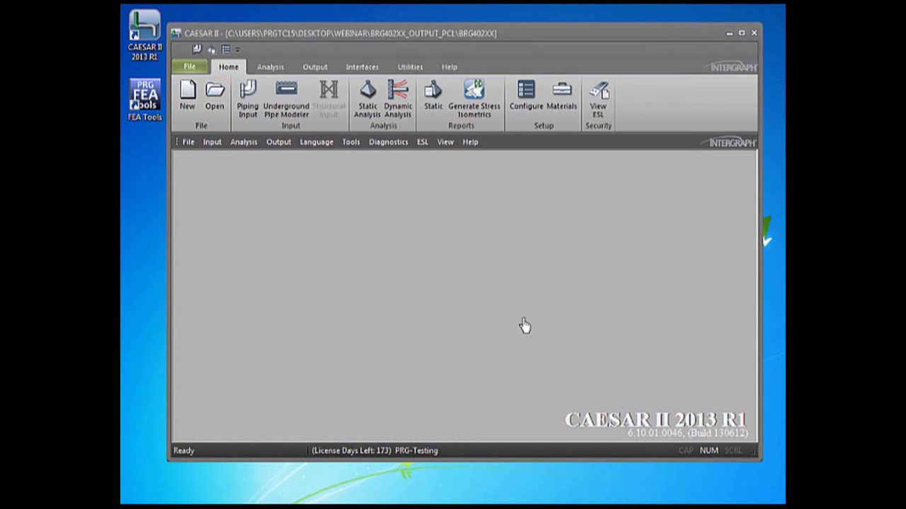
{"action": "left_click", "coordinate": [249, 121]}
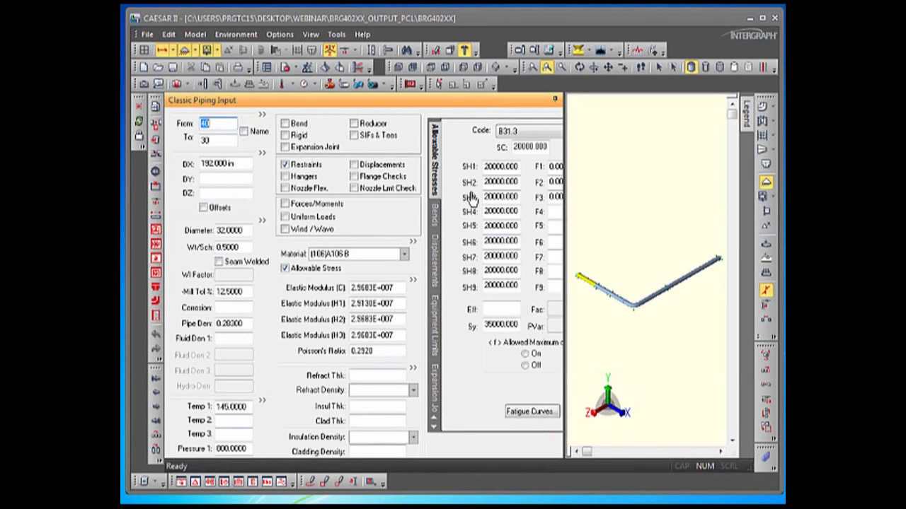
- Enlarge the 3D model view and examine the 32-inch header from one end past the elbow to the other
{"action": "left_click_drag", "start_coordinate": [566, 225], "coordinate": [433, 214]}
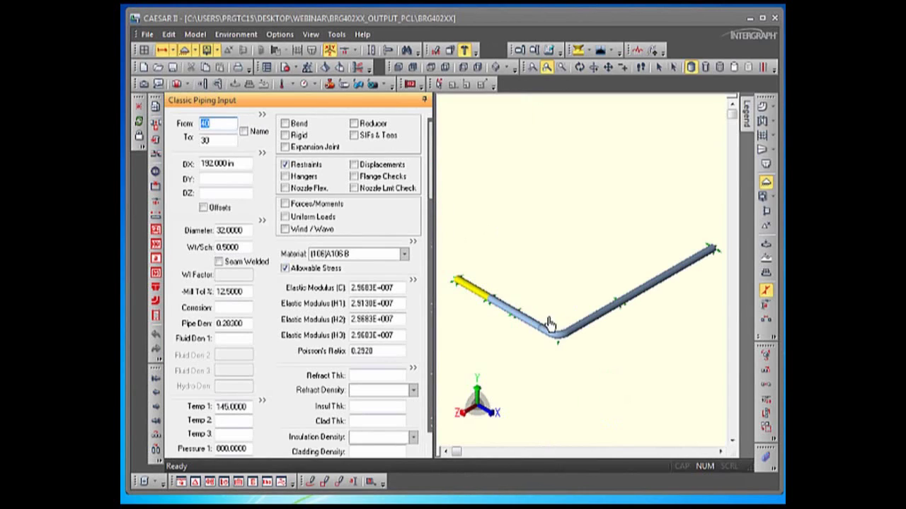
{"action": "left_click", "coordinate": [488, 320]}
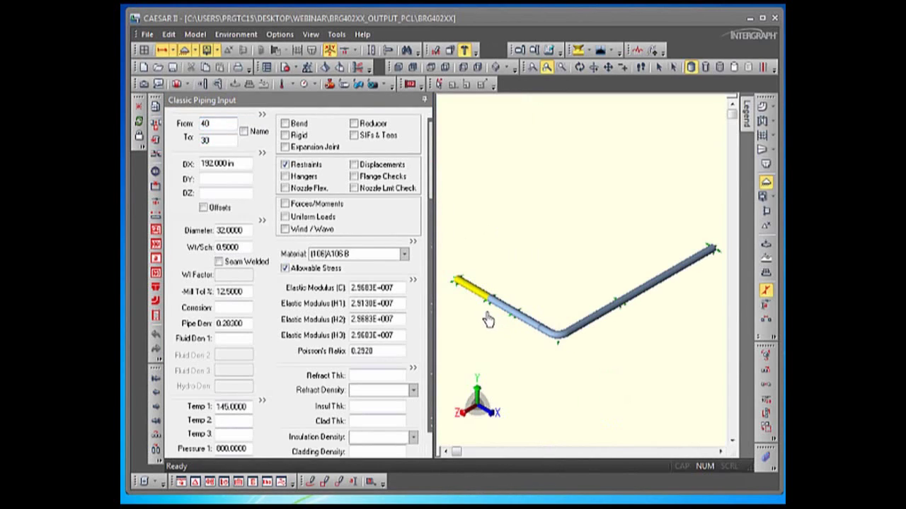
{"action": "scroll", "coordinate": [546, 347], "scroll_direction": "up", "scroll_amount": 3}
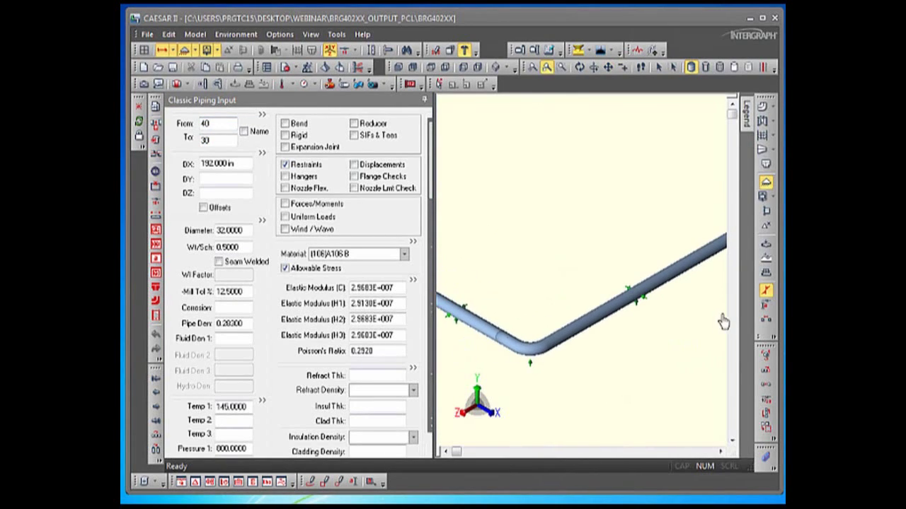
{"action": "left_click_drag", "start_coordinate": [712, 302], "coordinate": [611, 340]}
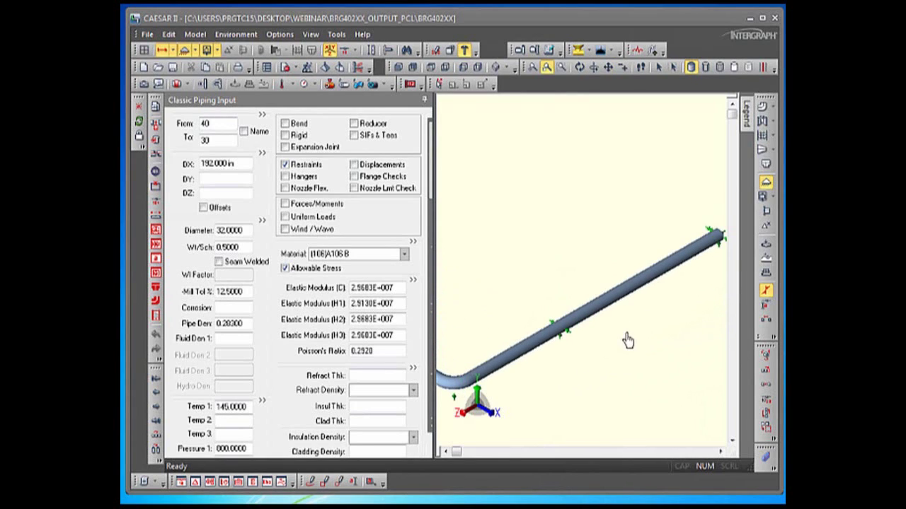
{"action": "left_click_drag", "start_coordinate": [593, 393], "coordinate": [667, 360]}
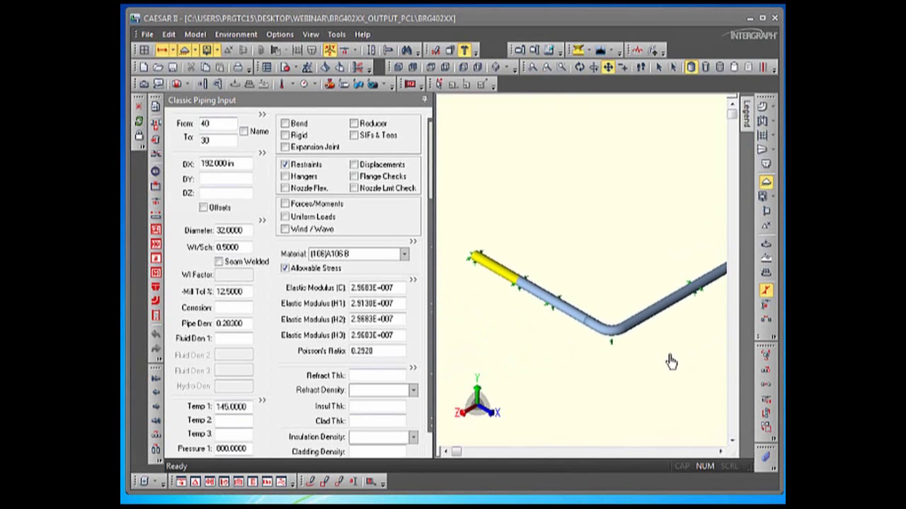
- Run the static analysis and generate the on-screen Stresses report for load case 3 (EXP) L3=L1-L2
{"action": "left_click", "coordinate": [307, 68]}
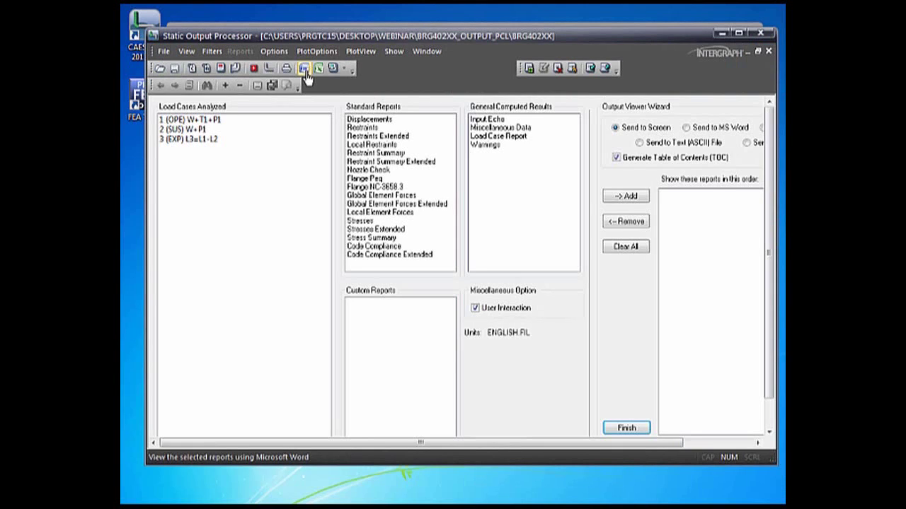
{"action": "left_click", "coordinate": [194, 140]}
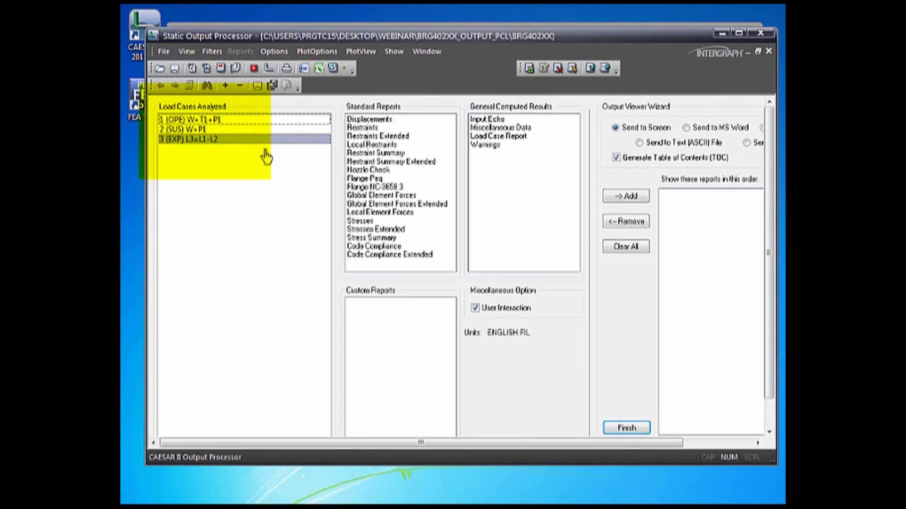
{"action": "left_click", "coordinate": [348, 223]}
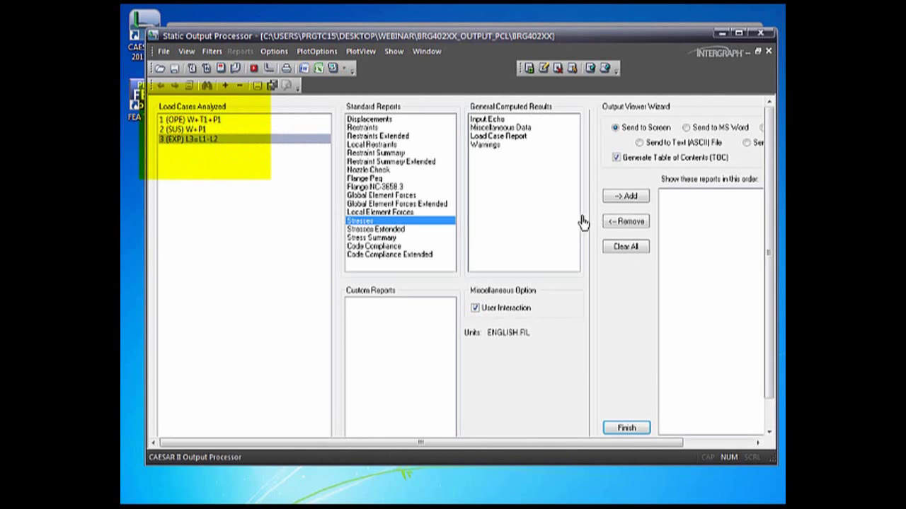
{"action": "left_click", "coordinate": [626, 197]}
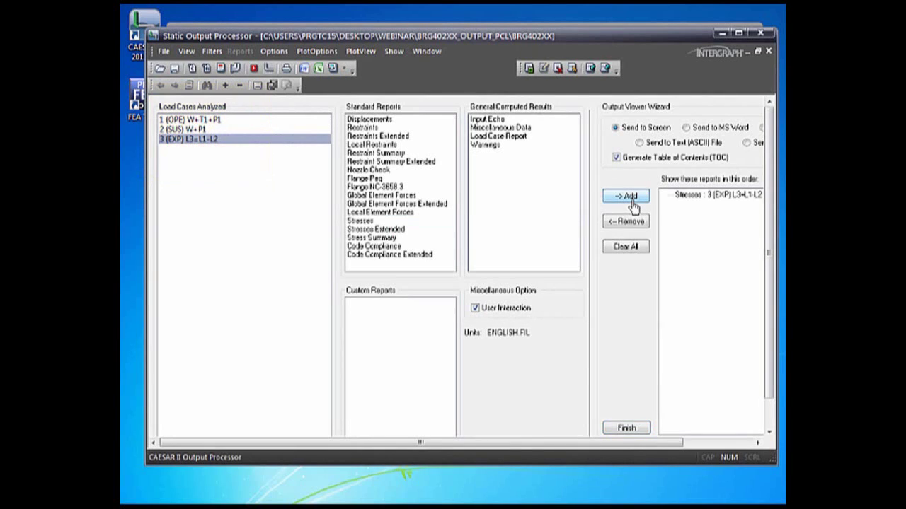
{"action": "left_click", "coordinate": [627, 430]}
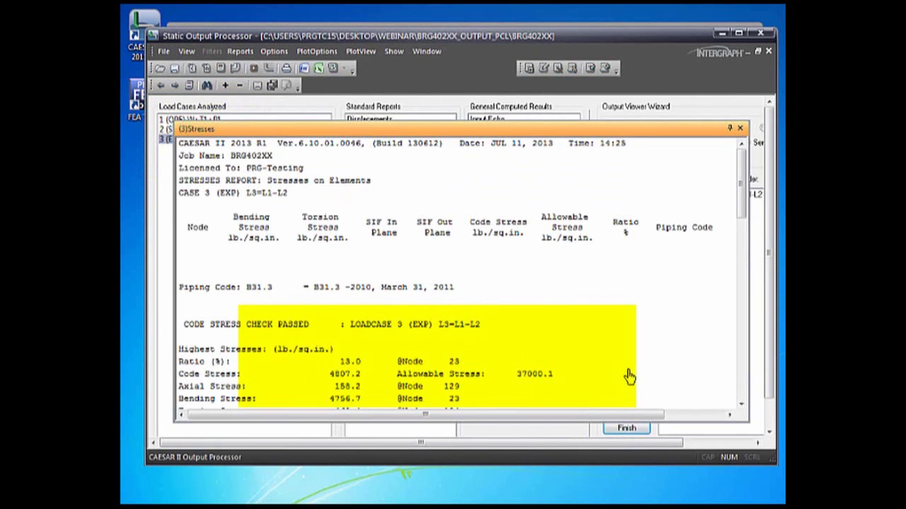
- Review the highest stresses in the expansion case report, then close the report and the Static Output Processor
{"action": "left_click_drag", "start_coordinate": [742, 185], "coordinate": [743, 194]}
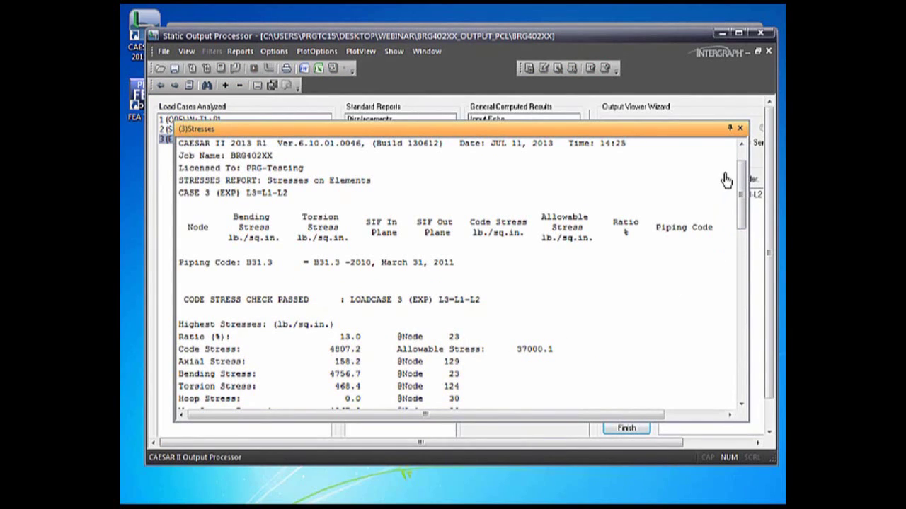
{"action": "left_click", "coordinate": [739, 130]}
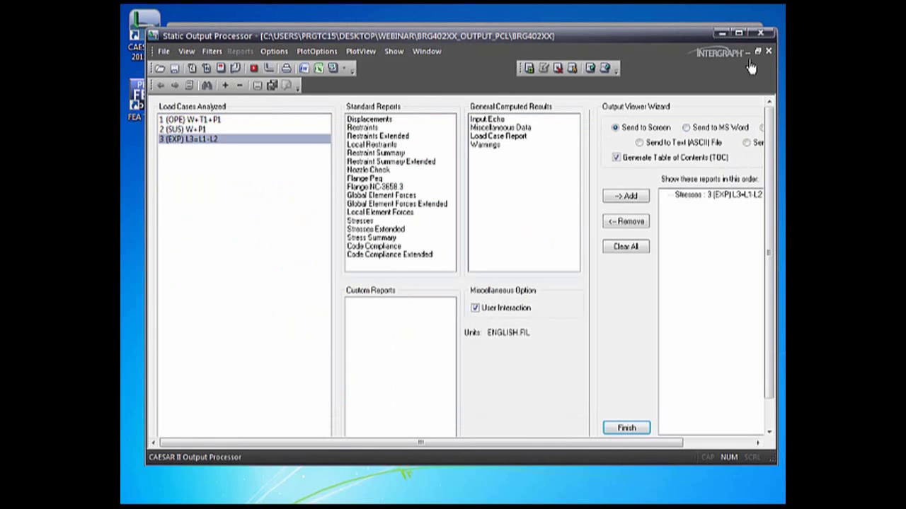
{"action": "left_click", "coordinate": [762, 35]}
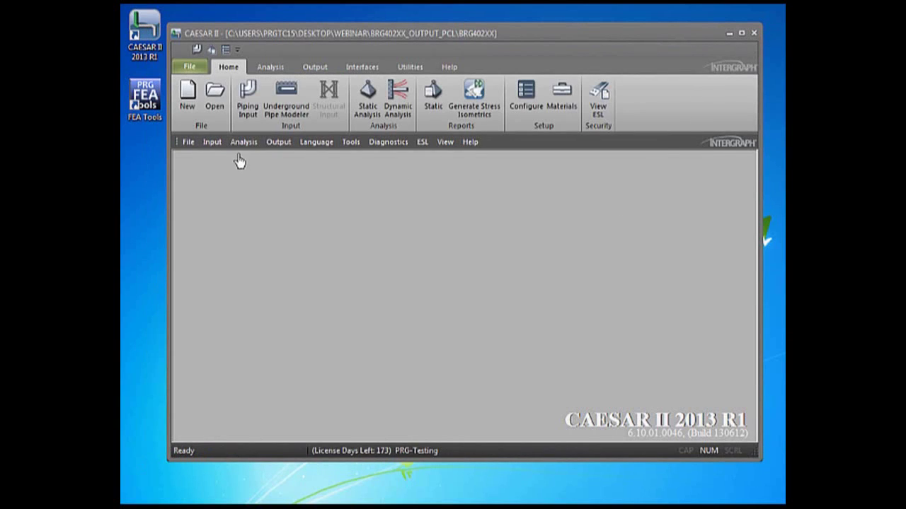
- Open the BRG402YY.C2 job from the BRG402YY_OUTPUT_PCL folder and bring up its piping input
{"action": "left_click", "coordinate": [223, 121]}
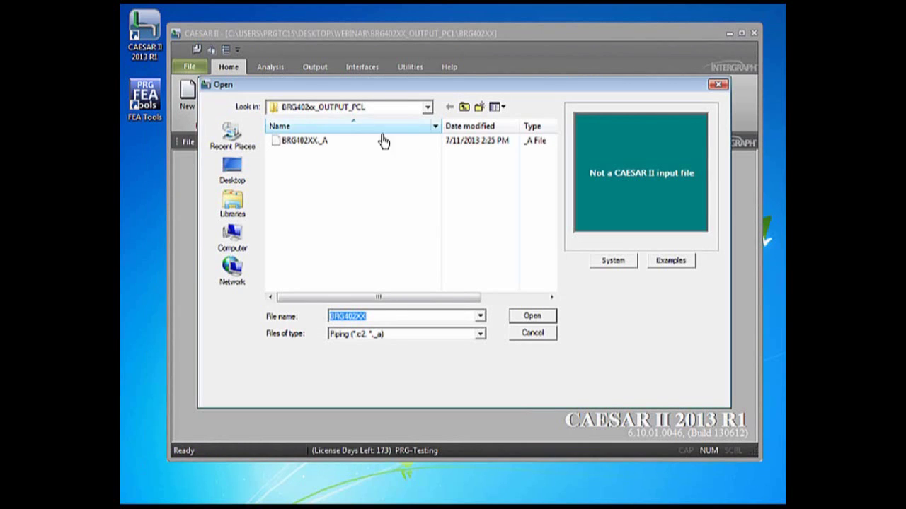
{"action": "left_click", "coordinate": [464, 108]}
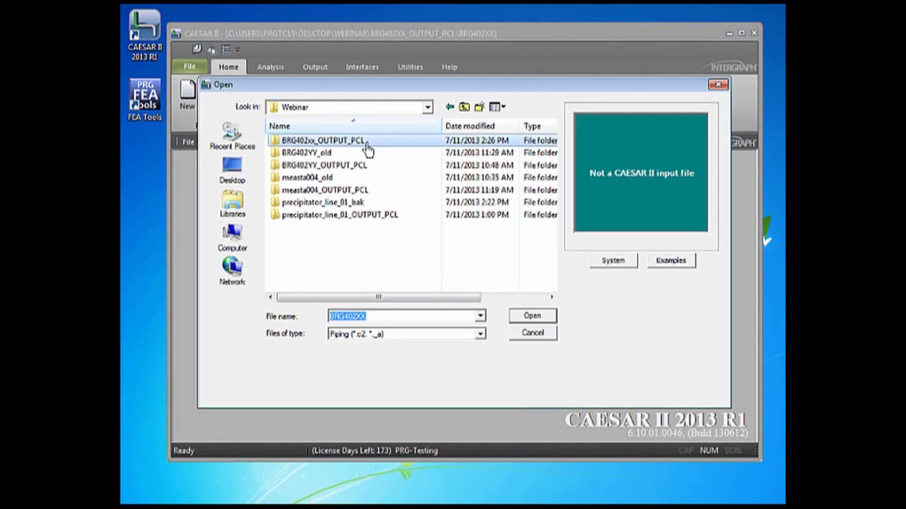
{"action": "left_click", "coordinate": [351, 169]}
{"action": "double_click", "coordinate": [350, 169]}
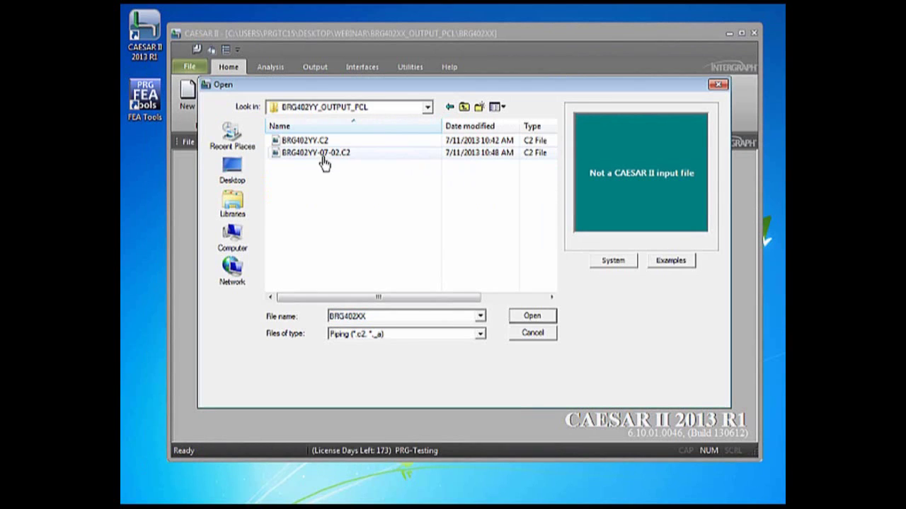
{"action": "left_click", "coordinate": [319, 145]}
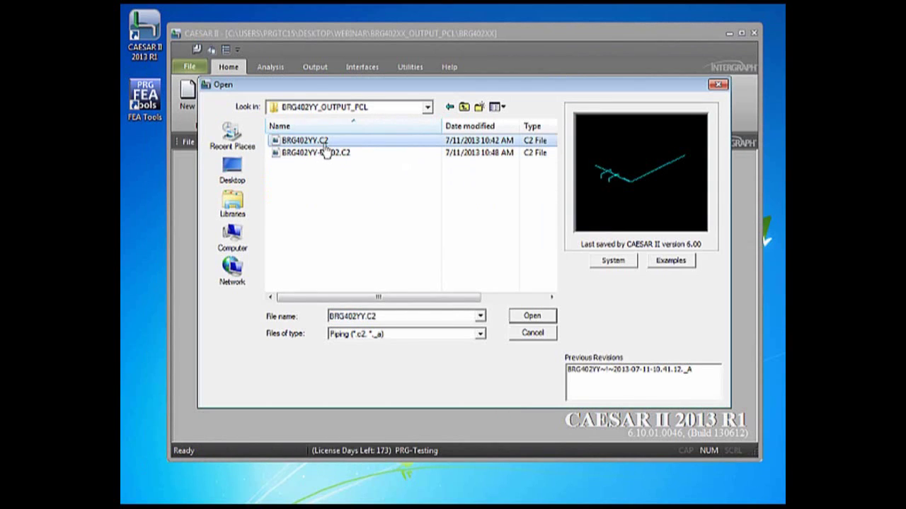
{"action": "left_click", "coordinate": [533, 317]}
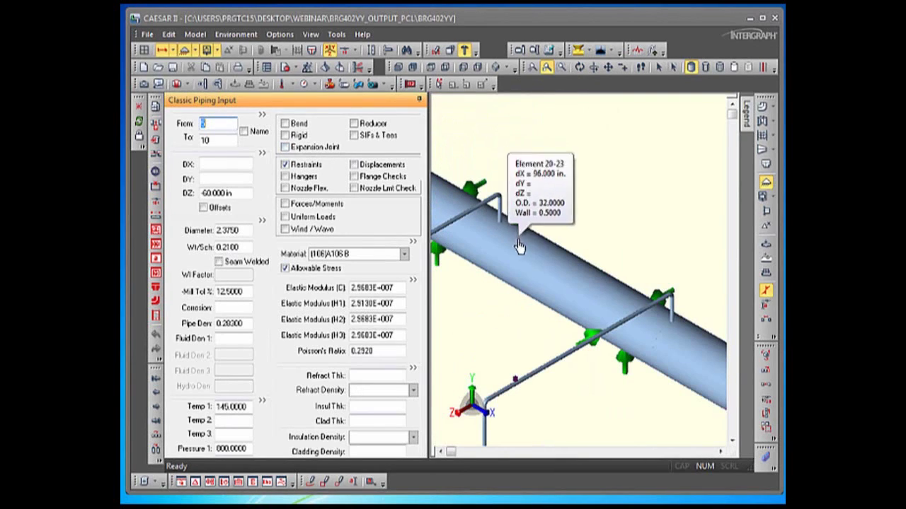
- Examine the whole header model and the two small branch lines connected to it in the 3D view
{"action": "left_click", "coordinate": [506, 296]}
{"action": "scroll", "coordinate": [506, 296], "scroll_direction": "down", "scroll_amount": 8}
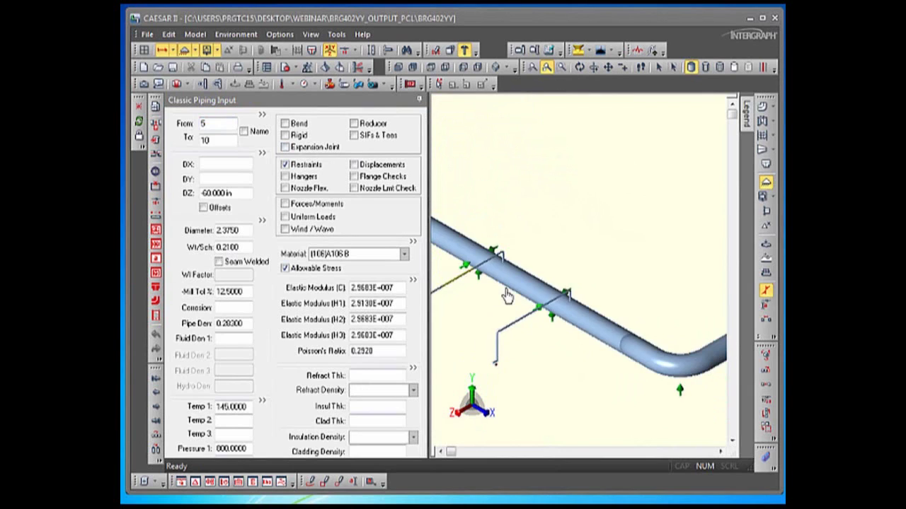
{"action": "scroll", "coordinate": [559, 304], "scroll_direction": "down", "scroll_amount": 4}
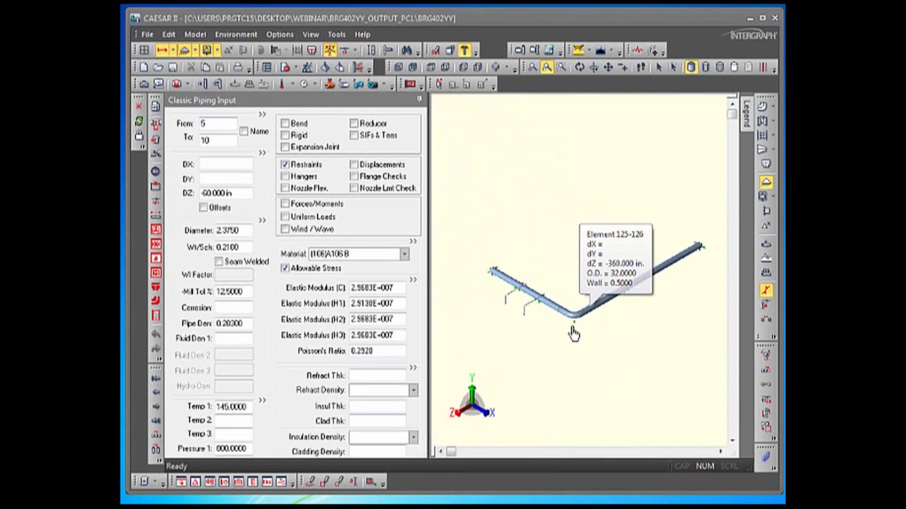
{"action": "scroll", "coordinate": [598, 332], "scroll_direction": "up", "scroll_amount": 5}
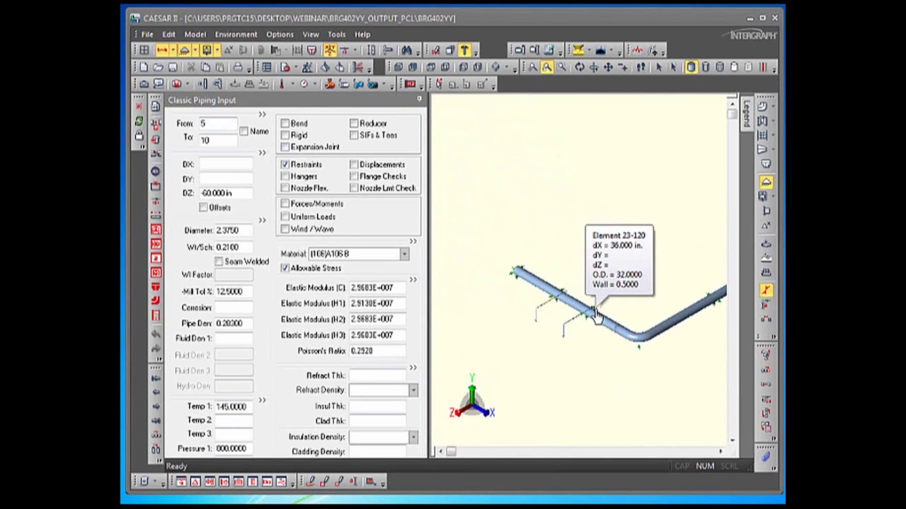
{"action": "scroll", "coordinate": [598, 317], "scroll_direction": "up", "scroll_amount": 4}
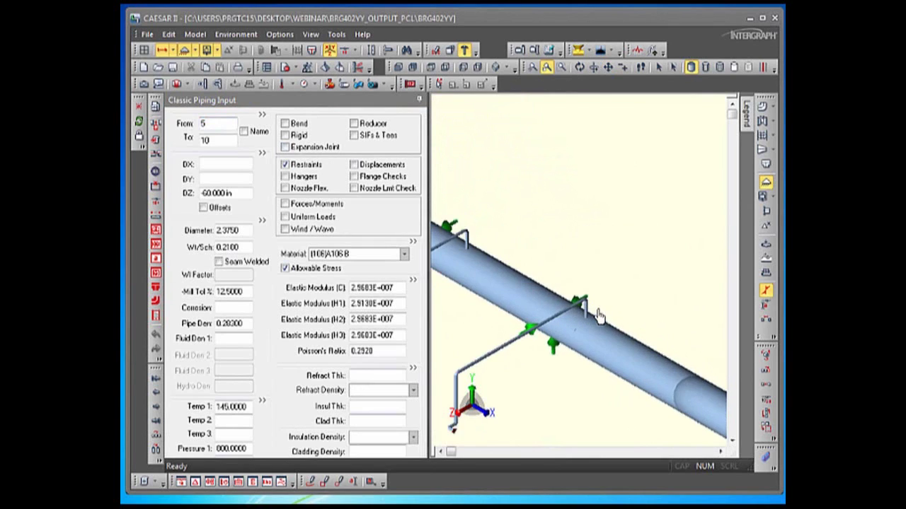
{"action": "scroll", "coordinate": [621, 213], "scroll_direction": "up", "scroll_amount": 3}
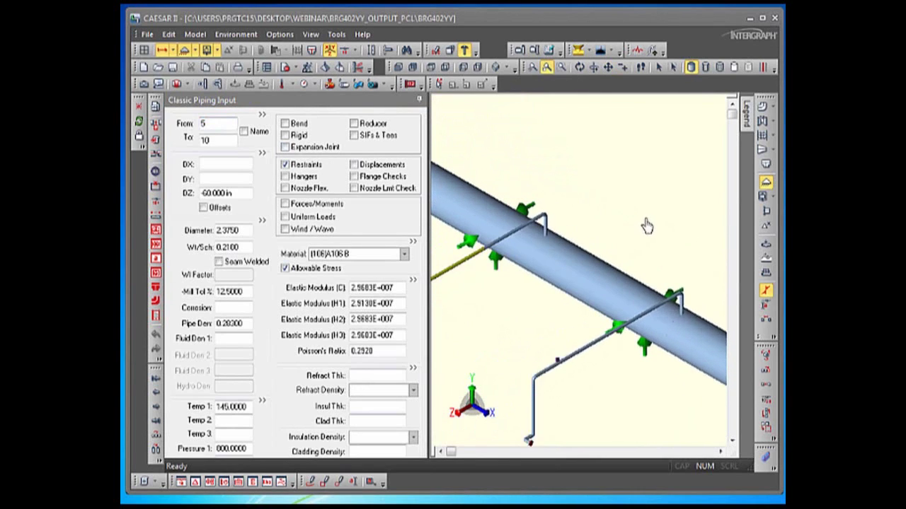
- Inspect the SIFs & Tees data and pipe diameter of branch elements 117-120 and 17-20 where they meet the header
{"action": "left_click", "coordinate": [687, 337]}
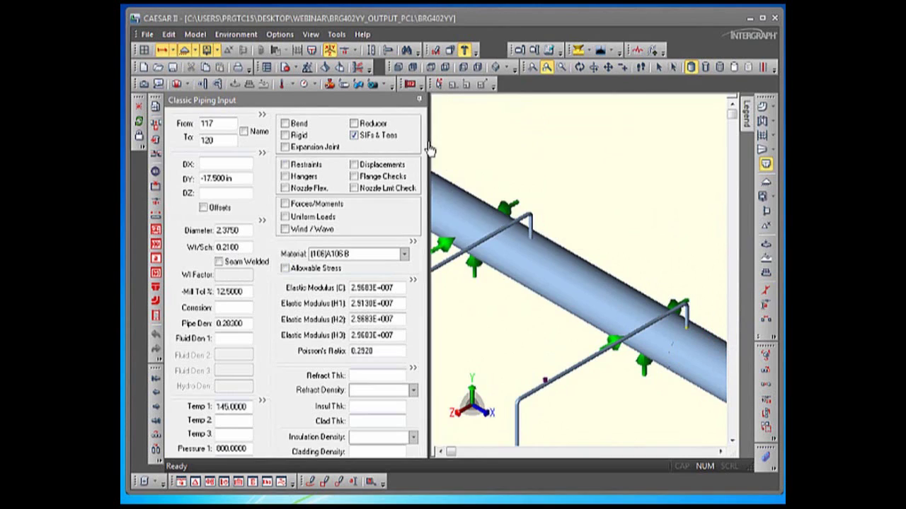
{"action": "left_click_drag", "start_coordinate": [429, 150], "coordinate": [586, 170]}
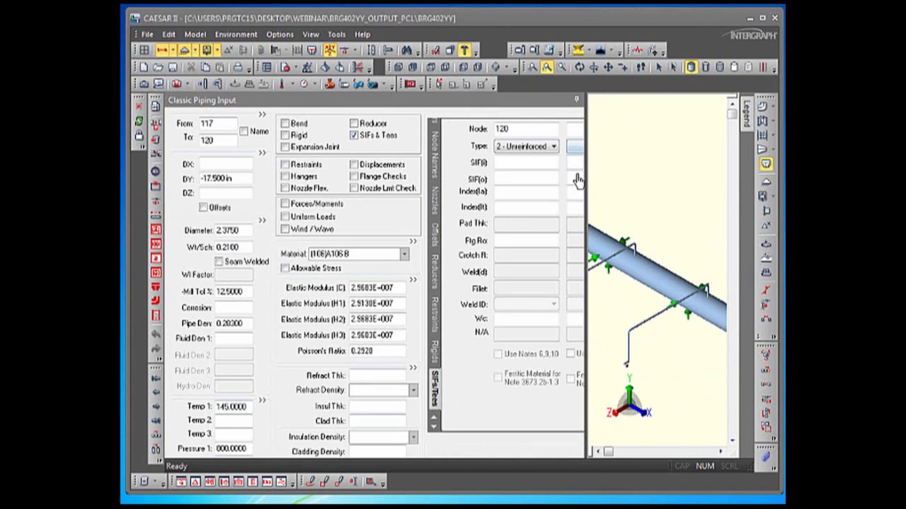
{"action": "left_click", "coordinate": [635, 260]}
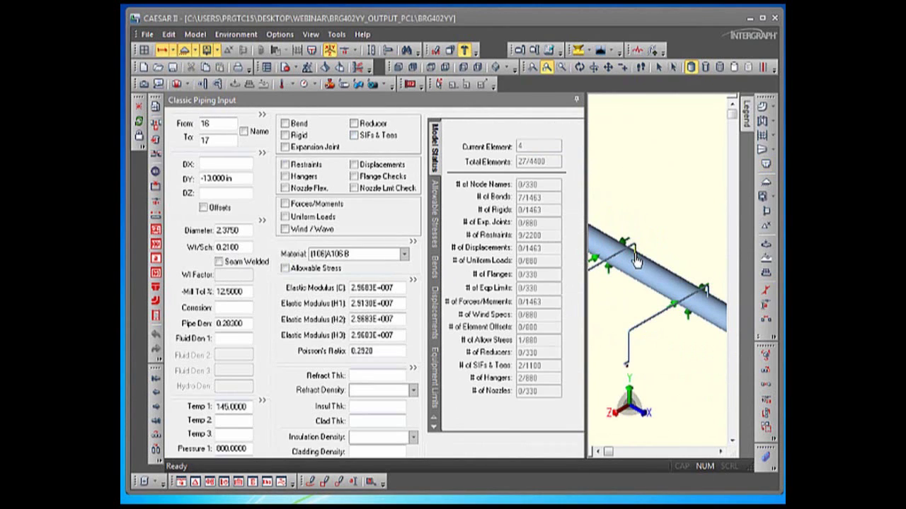
{"action": "mouse_move", "coordinate": [635, 261]}
{"action": "scroll", "coordinate": [636, 260], "scroll_direction": "up", "scroll_amount": 3}
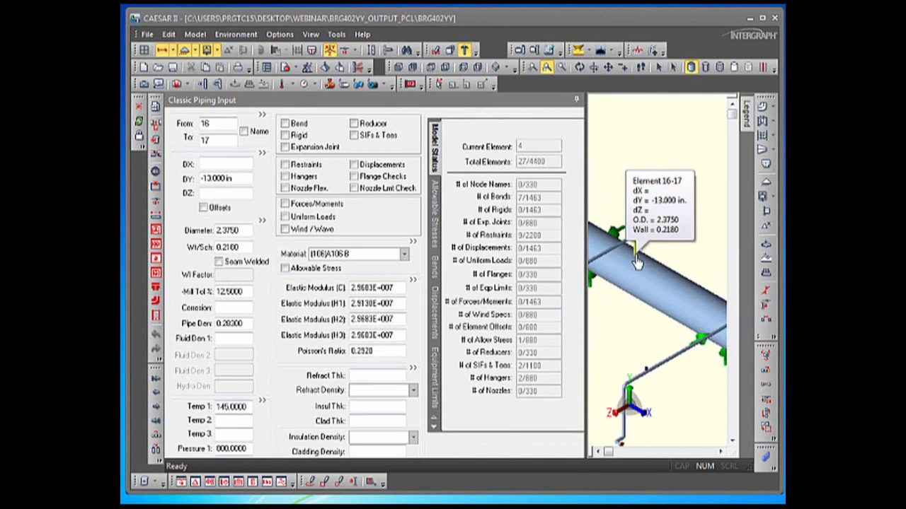
{"action": "left_click", "coordinate": [634, 256]}
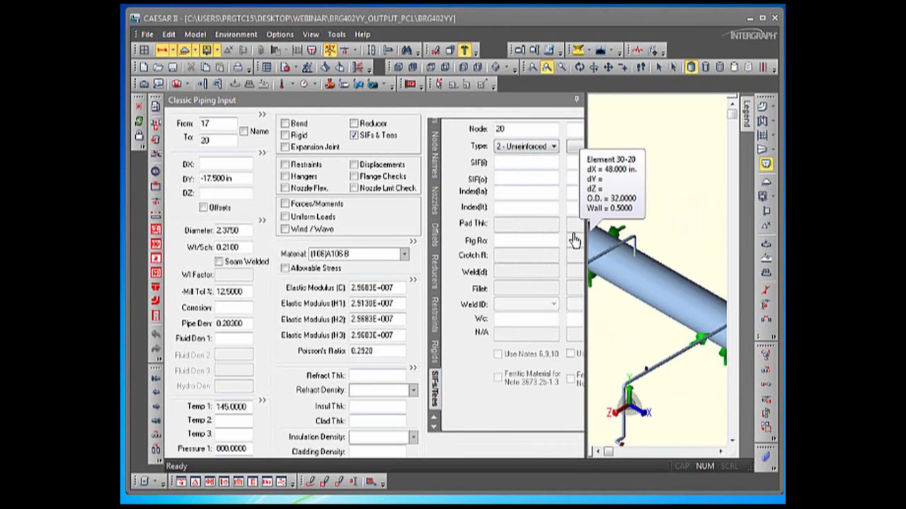
{"action": "left_click", "coordinate": [250, 237]}
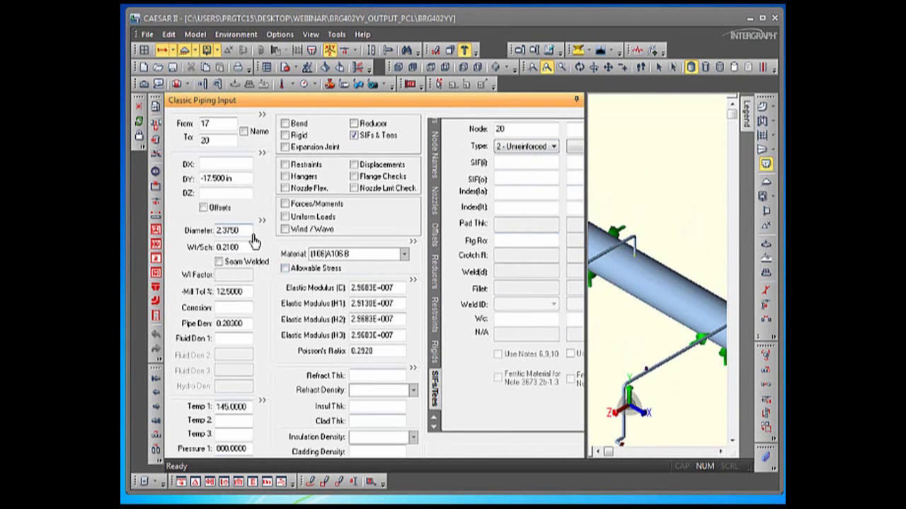
- Run the static analysis of BRG402YY and generate an on-screen Stresses report for load case 5 (EXP) L5=L3-L4
{"action": "left_click", "coordinate": [305, 71]}
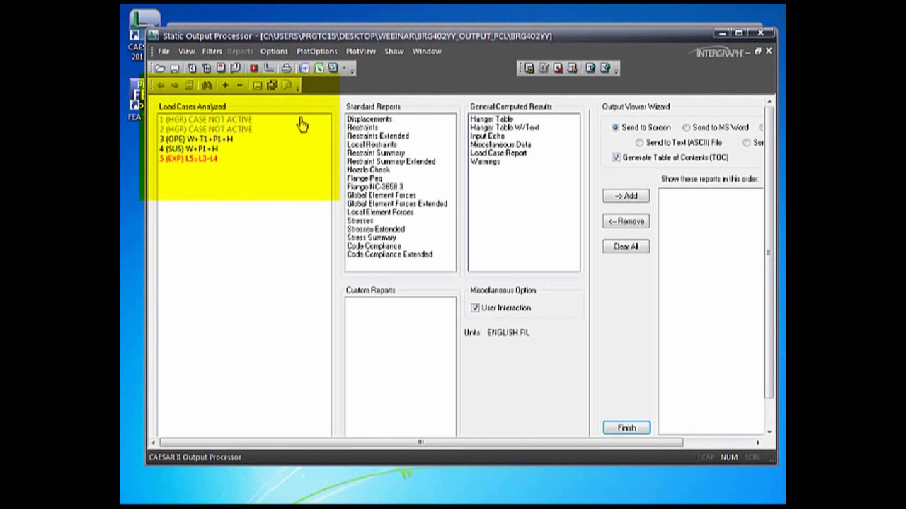
{"action": "left_click", "coordinate": [176, 162]}
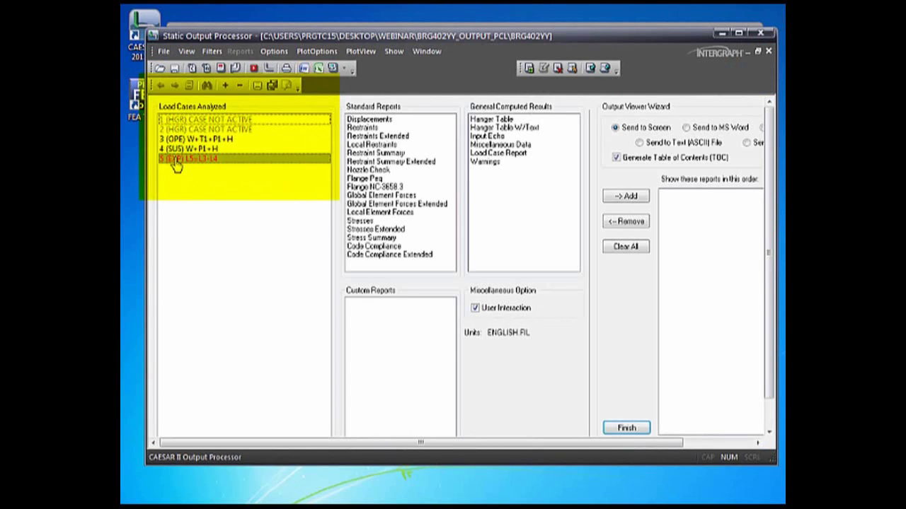
{"action": "left_click", "coordinate": [357, 221]}
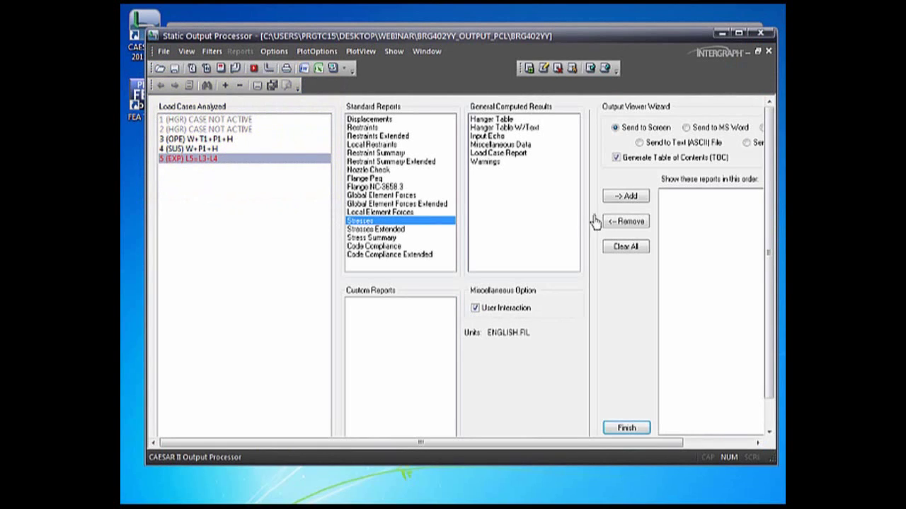
{"action": "left_click", "coordinate": [614, 197]}
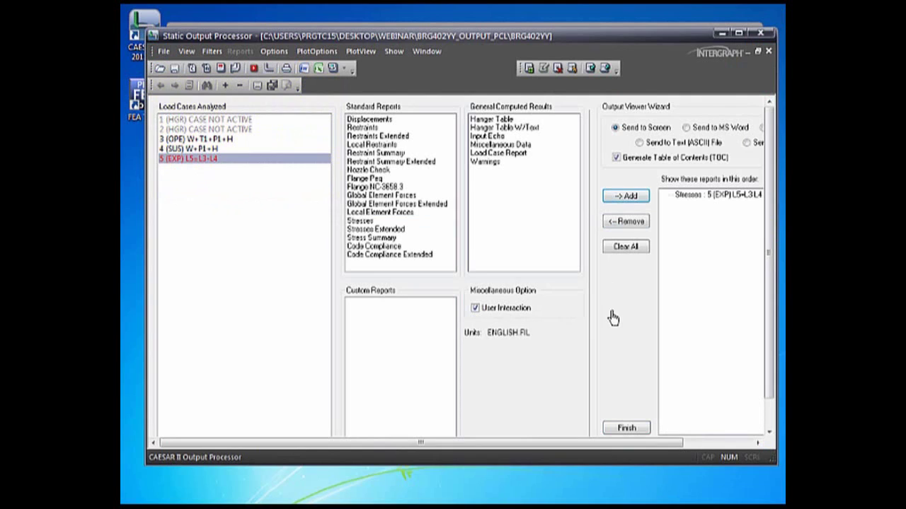
{"action": "left_click", "coordinate": [615, 430]}
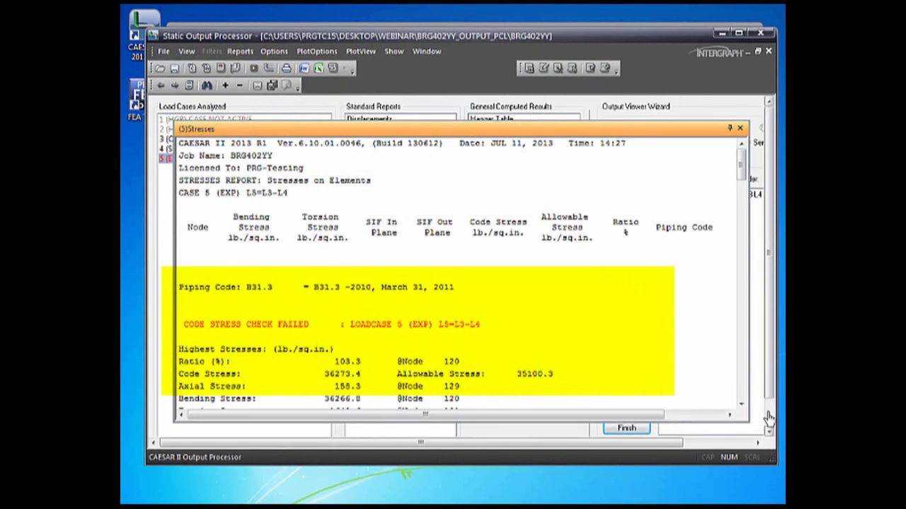
- Review the highest expansion stresses and the element results around node 120, then close the report and the Static Output Processor
{"action": "left_click", "coordinate": [741, 403]}
{"action": "left_click", "coordinate": [741, 403]}
{"action": "left_click", "coordinate": [740, 403]}
{"action": "left_click", "coordinate": [741, 403]}
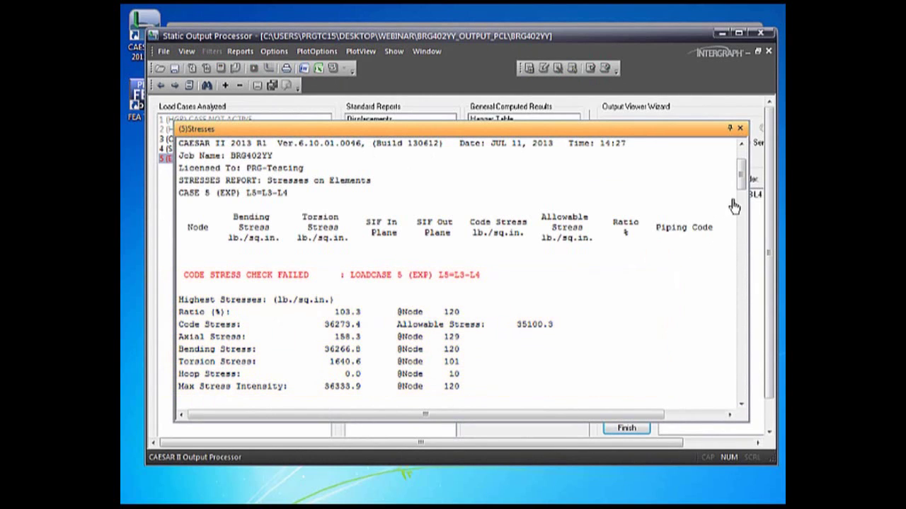
{"action": "left_click_drag", "start_coordinate": [741, 189], "coordinate": [731, 317]}
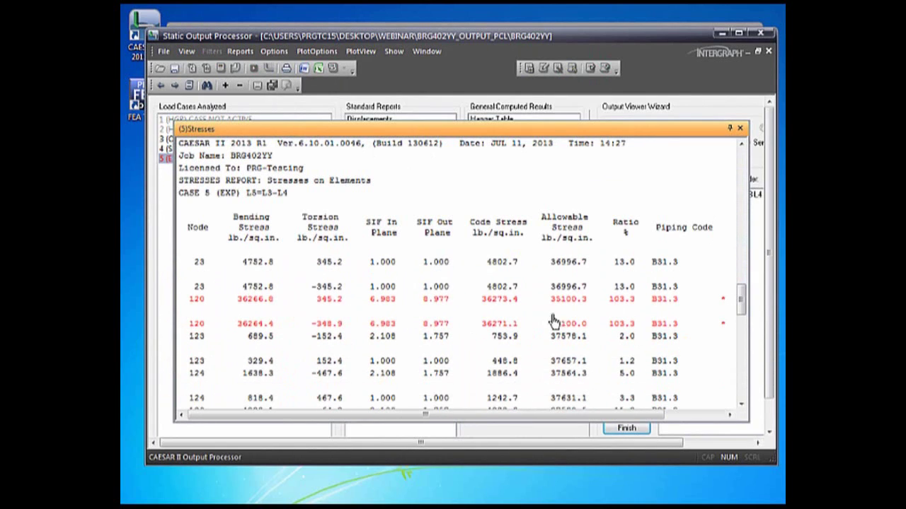
{"action": "left_click", "coordinate": [739, 129]}
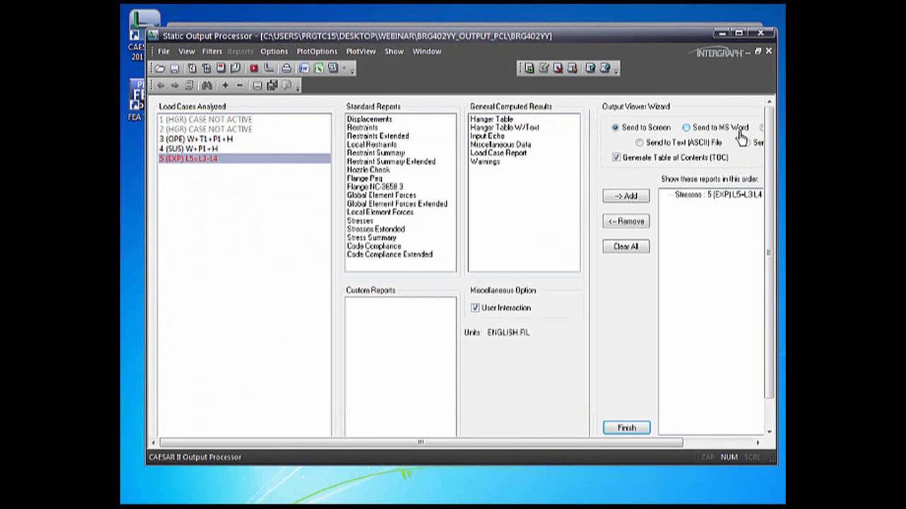
{"action": "left_click", "coordinate": [761, 36]}
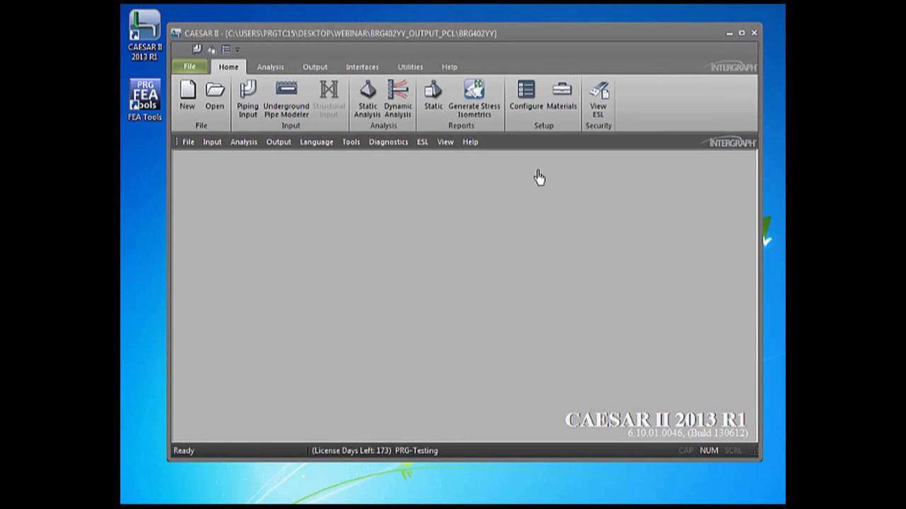
- Launch the CAESAR II FEA Translator from PRG FEA Tools and load BRG402YY._A from the BRG402YY_OUTPUT_PCL folder as its input file
{"action": "left_click_drag", "start_coordinate": [441, 38], "coordinate": [449, 39]}
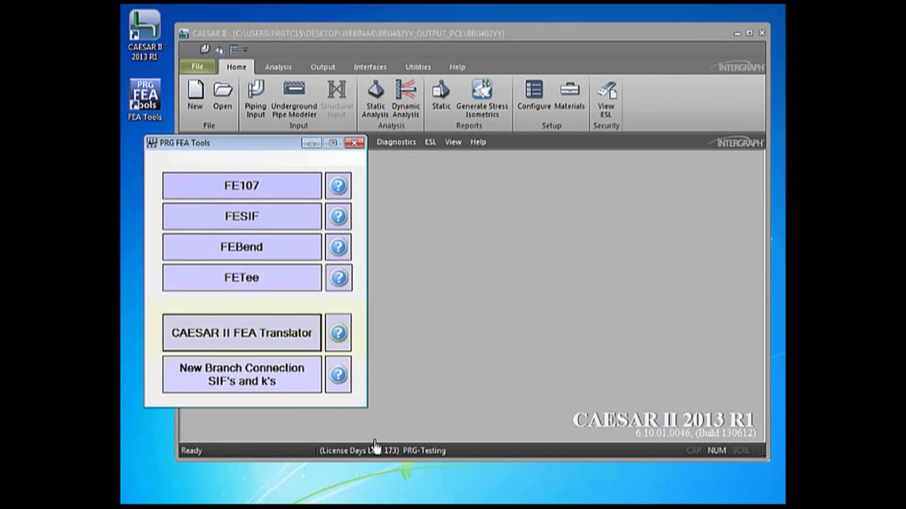
{"action": "left_click", "coordinate": [287, 333]}
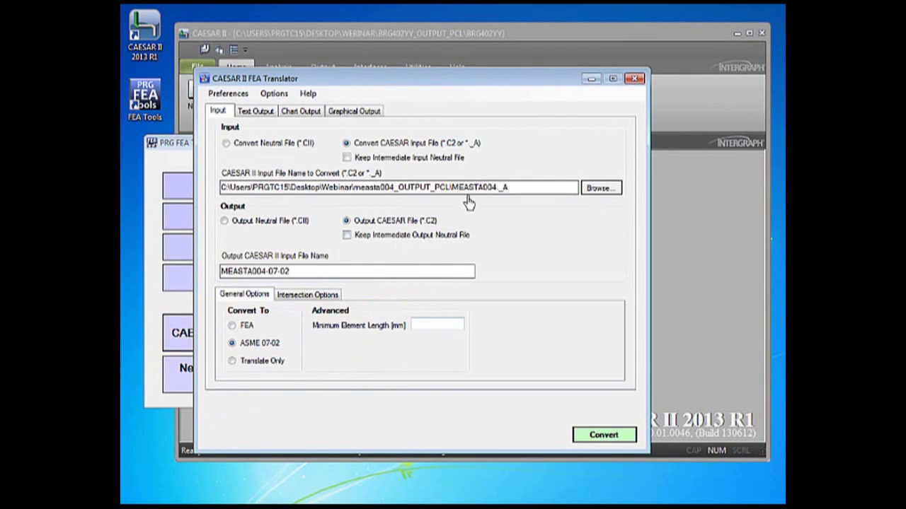
{"action": "left_click", "coordinate": [600, 191]}
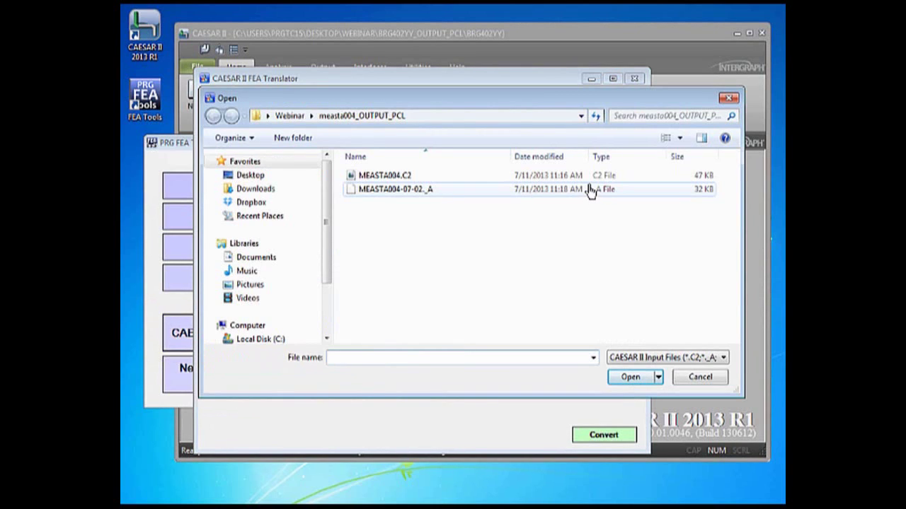
{"action": "left_click", "coordinate": [289, 117]}
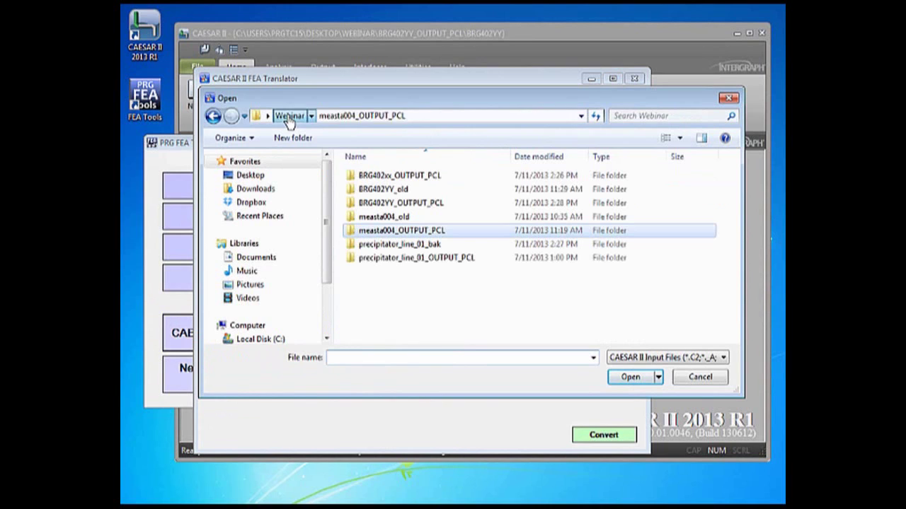
{"action": "double_click", "coordinate": [401, 204]}
{"action": "left_click", "coordinate": [393, 178]}
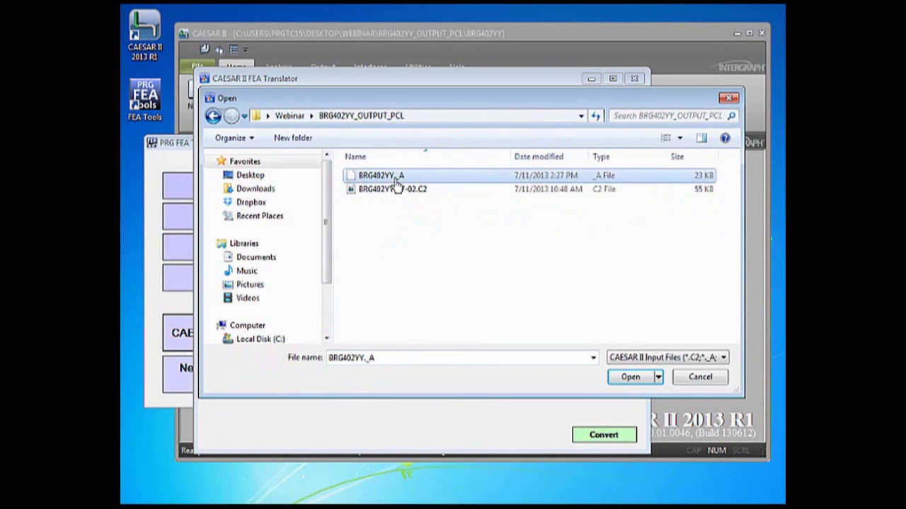
{"action": "left_click", "coordinate": [635, 379]}
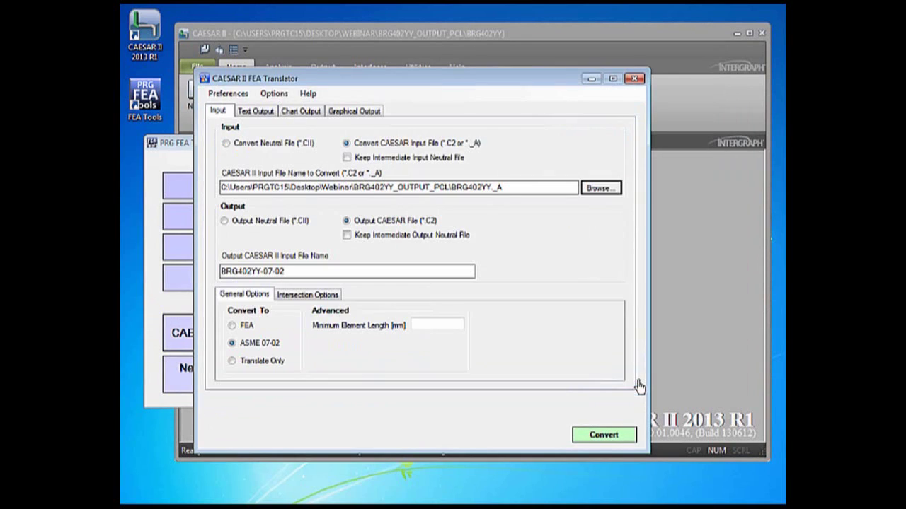
- Convert the job to ASME 07-02 with the output name BRG402YY-07-02, replacing the existing file
{"action": "left_click_drag", "start_coordinate": [285, 275], "coordinate": [226, 275]}
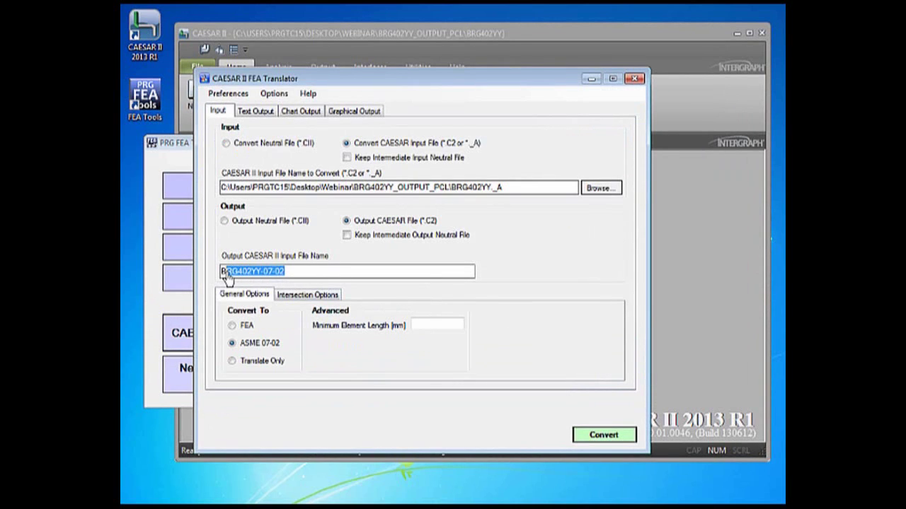
{"action": "left_click", "coordinate": [329, 276]}
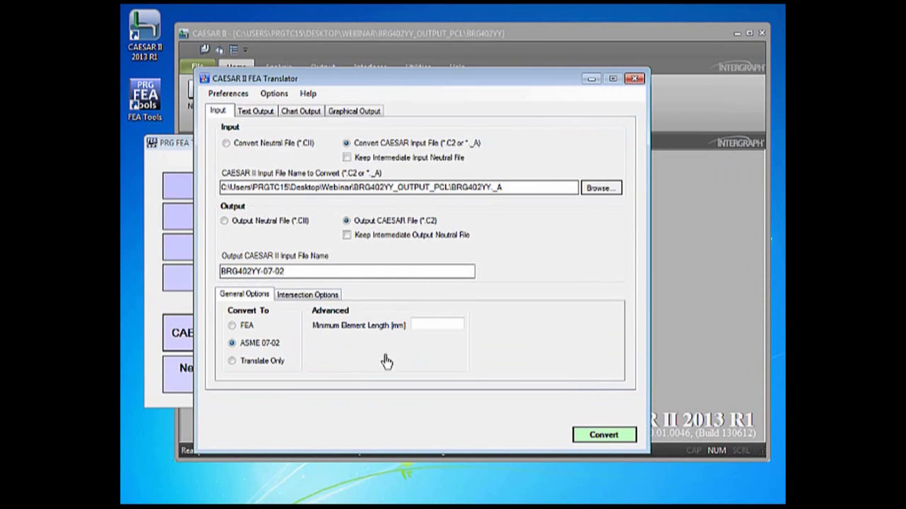
{"action": "left_click", "coordinate": [624, 438]}
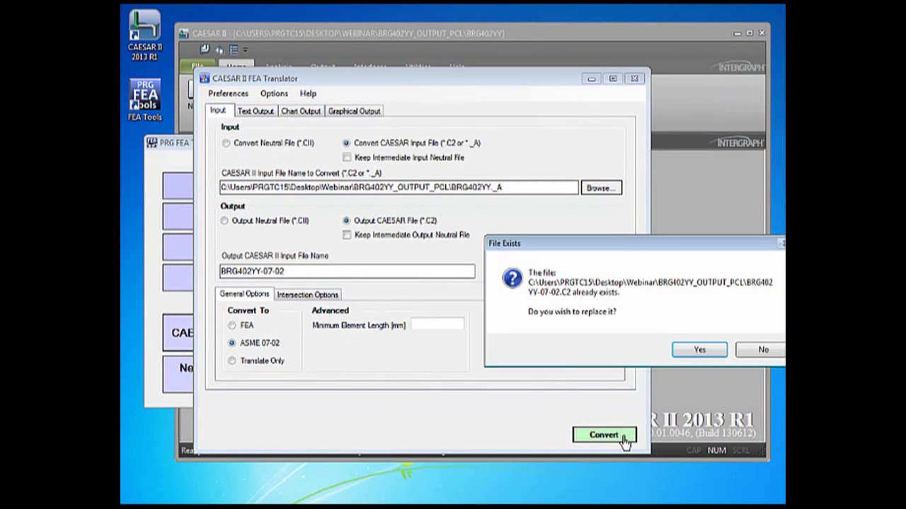
{"action": "left_click", "coordinate": [693, 354]}
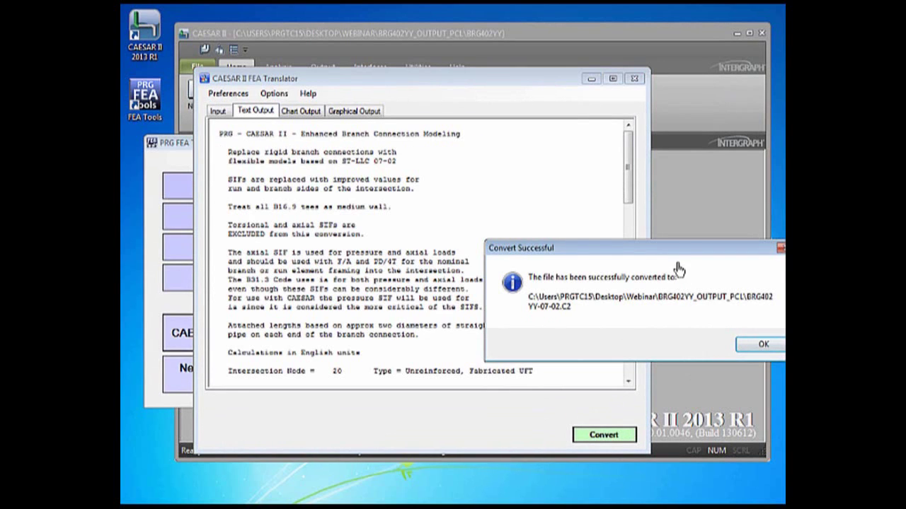
{"action": "left_click_drag", "start_coordinate": [678, 249], "coordinate": [479, 216]}
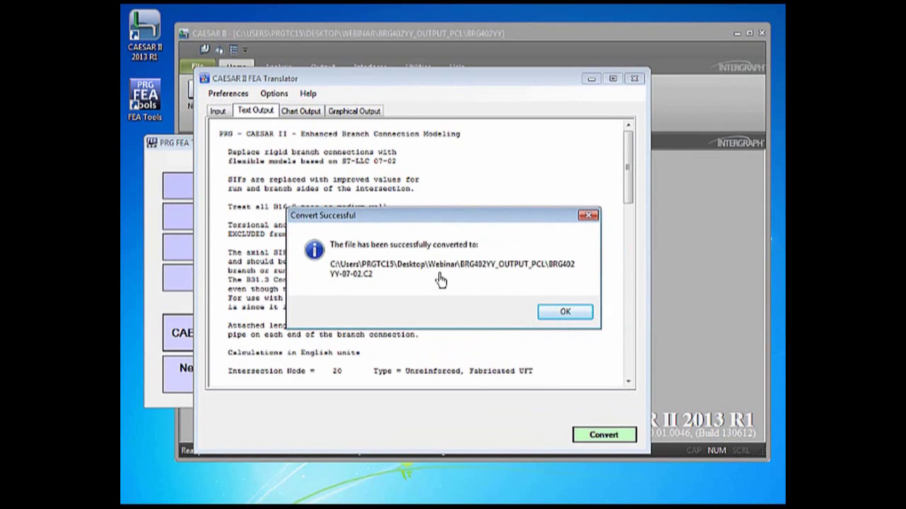
{"action": "left_click", "coordinate": [563, 313]}
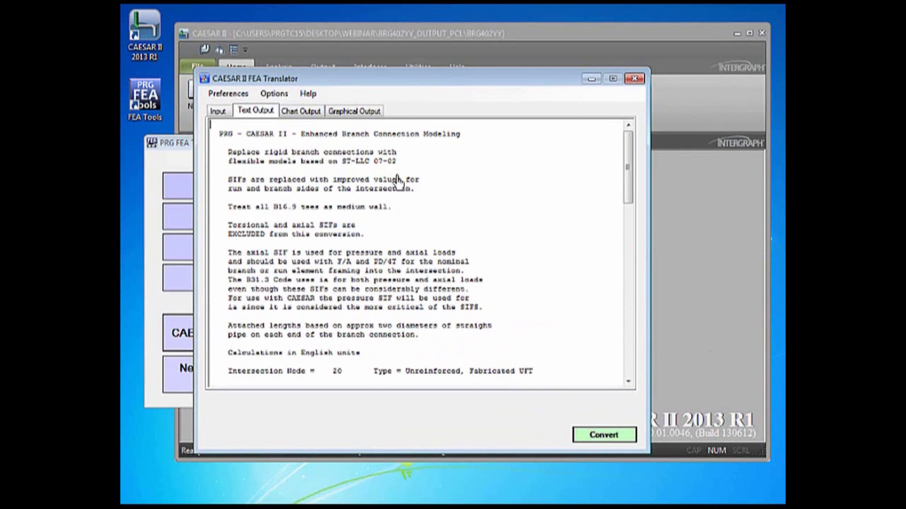
- Examine the translator's text output for the intersection at node 20, the B31.3 and STLLC07-02 SIFs and stiffnesses, and the modified junction elements
{"action": "left_click_drag", "start_coordinate": [395, 164], "coordinate": [358, 162]}
{"action": "left_click", "coordinate": [357, 170]}
{"action": "left_click_drag", "start_coordinate": [620, 173], "coordinate": [621, 209]}
{"action": "left_click_drag", "start_coordinate": [406, 238], "coordinate": [469, 233]}
{"action": "left_click", "coordinate": [470, 234]}
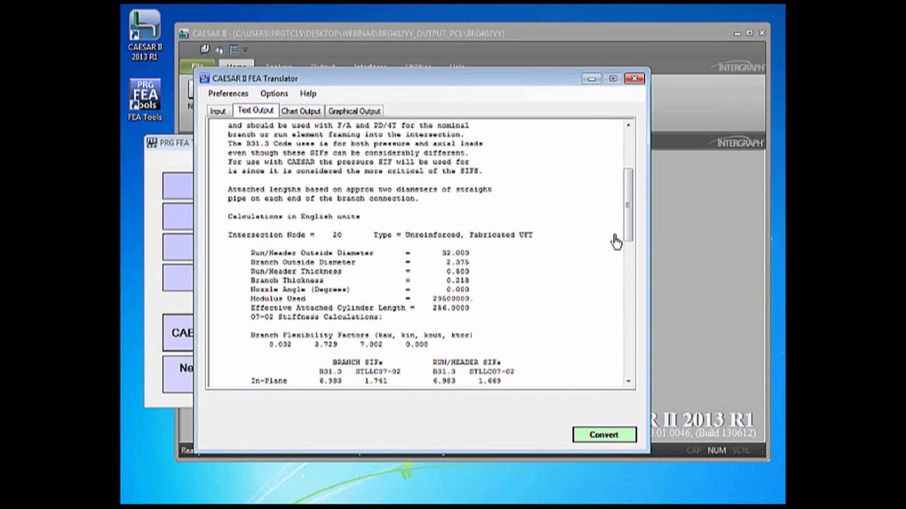
{"action": "left_click_drag", "start_coordinate": [626, 234], "coordinate": [625, 258]}
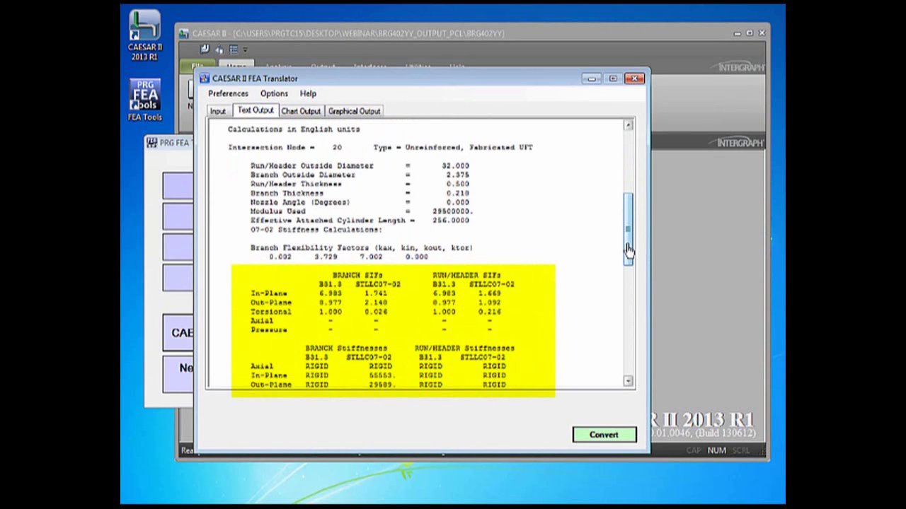
{"action": "left_click_drag", "start_coordinate": [629, 249], "coordinate": [623, 279]}
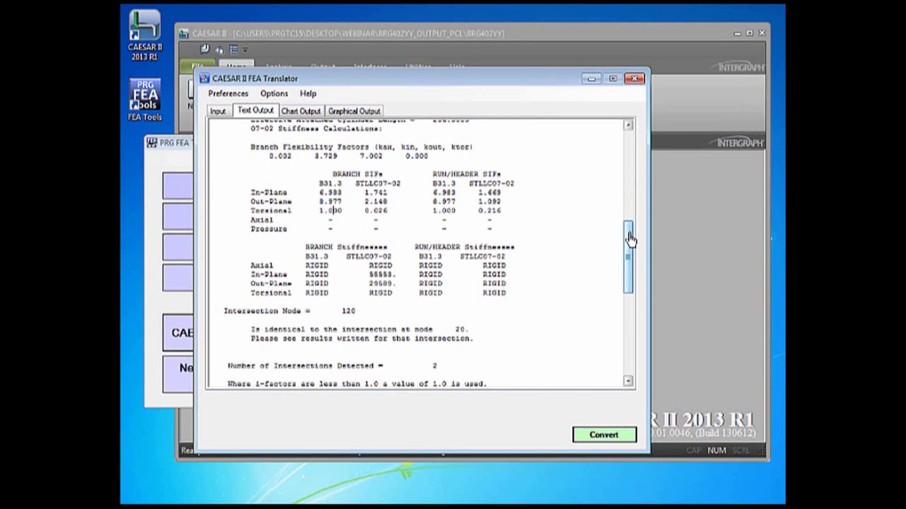
{"action": "left_click_drag", "start_coordinate": [629, 241], "coordinate": [627, 312]}
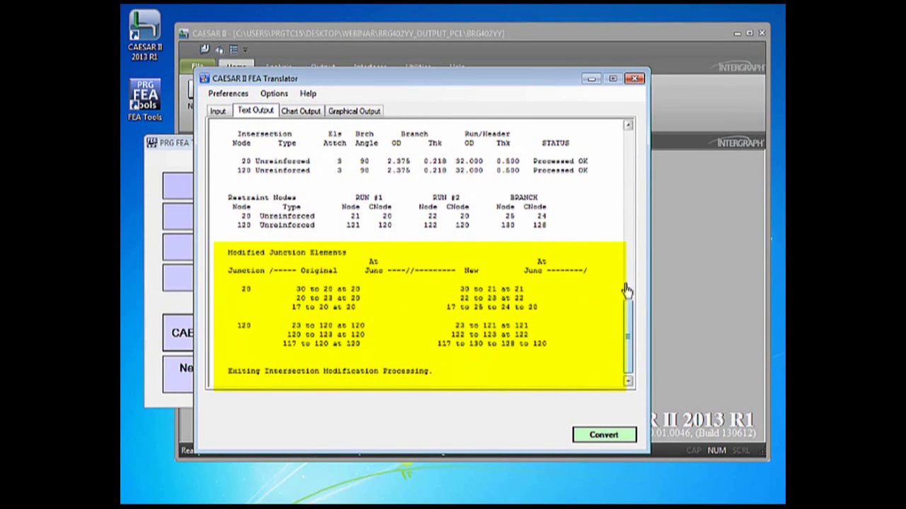
- Switch to CAESAR II, open the converted BRG402YY-07-02.C2 job and bring up its piping input
{"action": "left_click", "coordinate": [407, 42]}
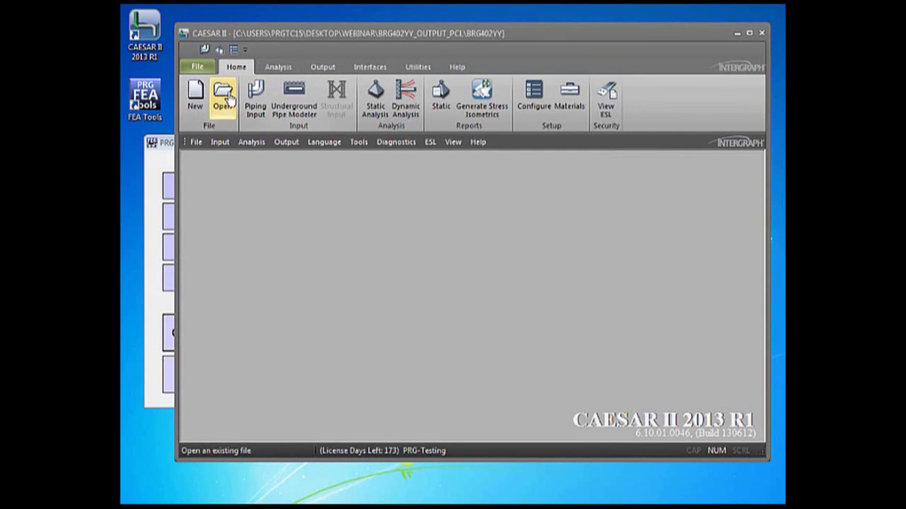
{"action": "left_click", "coordinate": [224, 120]}
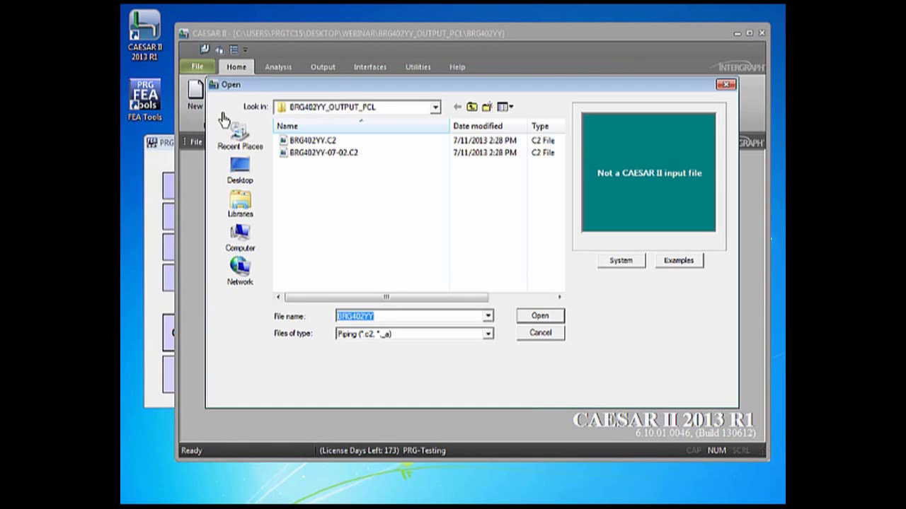
{"action": "left_click", "coordinate": [297, 155]}
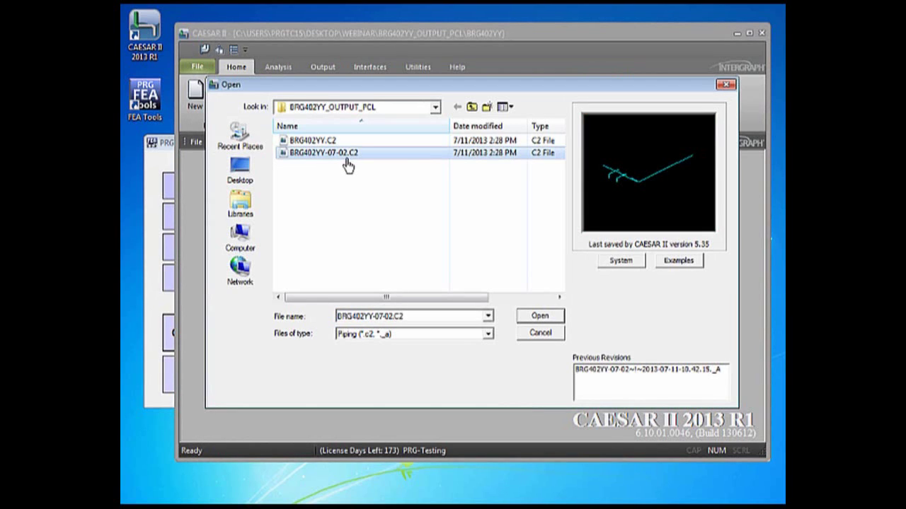
{"action": "left_click", "coordinate": [536, 317]}
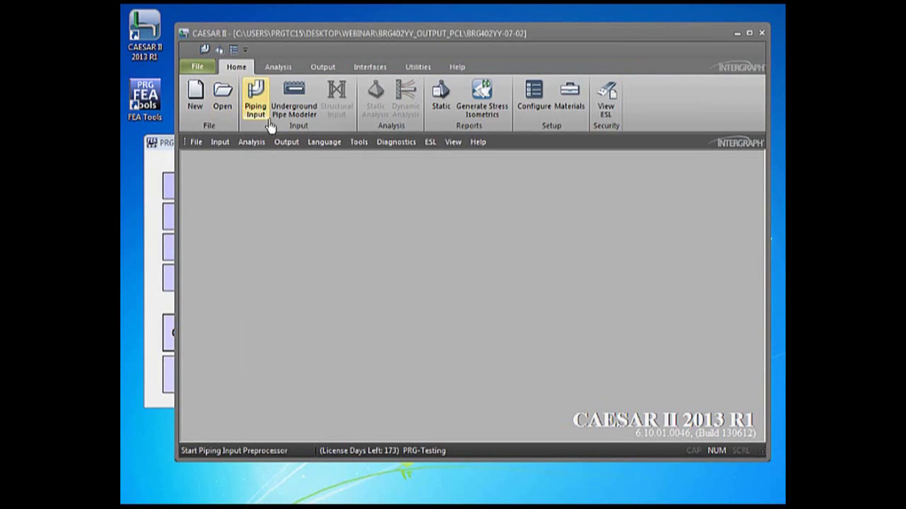
{"action": "left_click", "coordinate": [258, 106]}
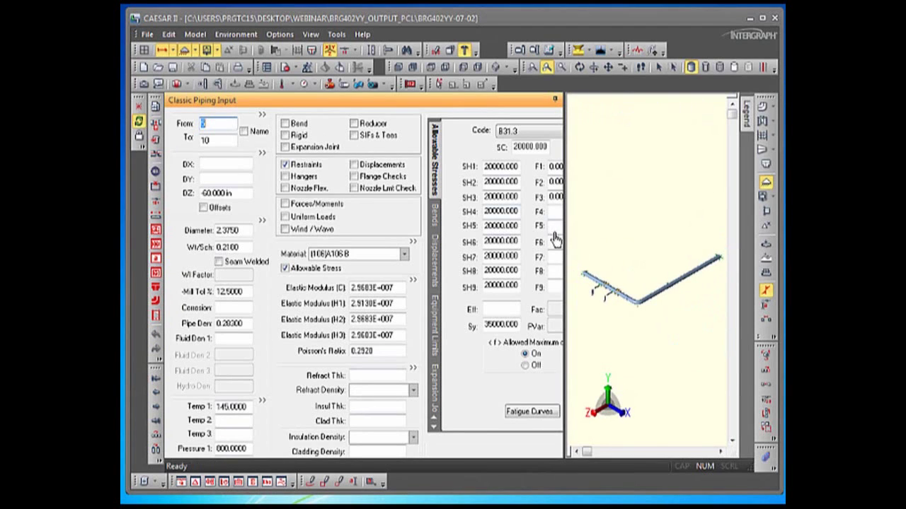
- Enlarge the 3D view and inspect the restraints added where the two small branches meet the header
{"action": "left_click_drag", "start_coordinate": [564, 233], "coordinate": [443, 232]}
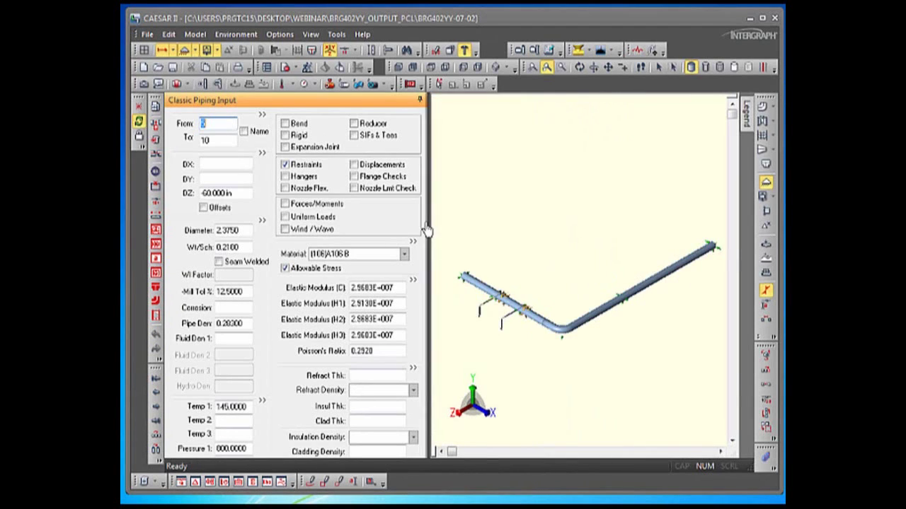
{"action": "left_click", "coordinate": [521, 295]}
{"action": "scroll", "coordinate": [530, 298], "scroll_direction": "up", "scroll_amount": 2}
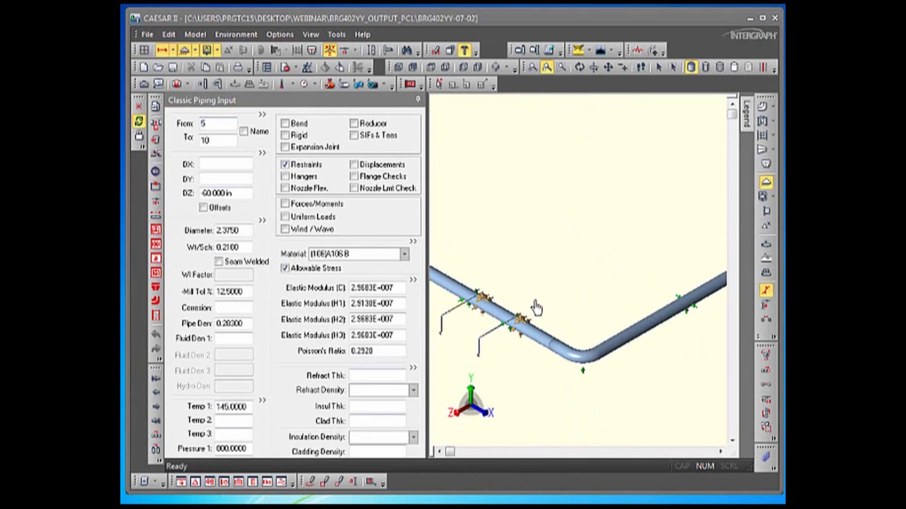
{"action": "scroll", "coordinate": [544, 307], "scroll_direction": "up", "scroll_amount": 2}
{"action": "scroll", "coordinate": [641, 272], "scroll_direction": "up", "scroll_amount": 3}
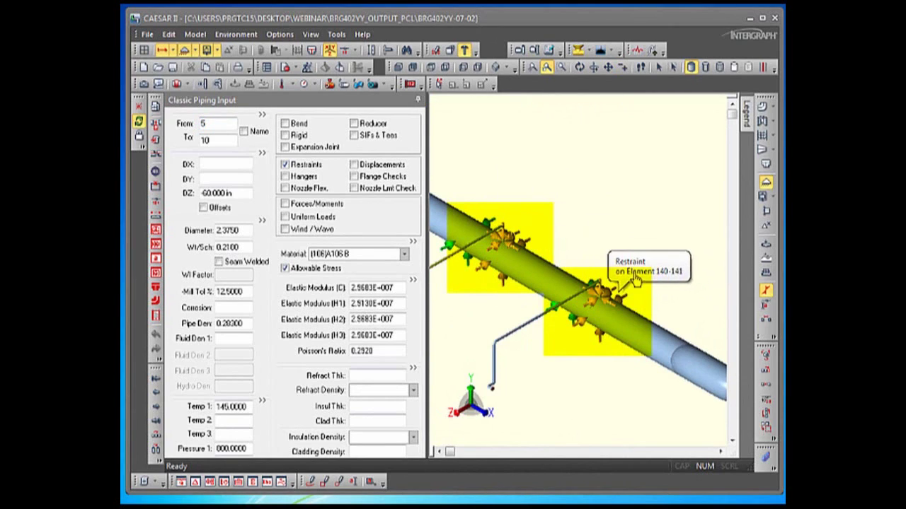
- Analyze the converted job, generate the Stresses report for expansion case 5 (EXP) L5=L3-L4 and review its highest stresses
{"action": "left_click", "coordinate": [307, 68]}
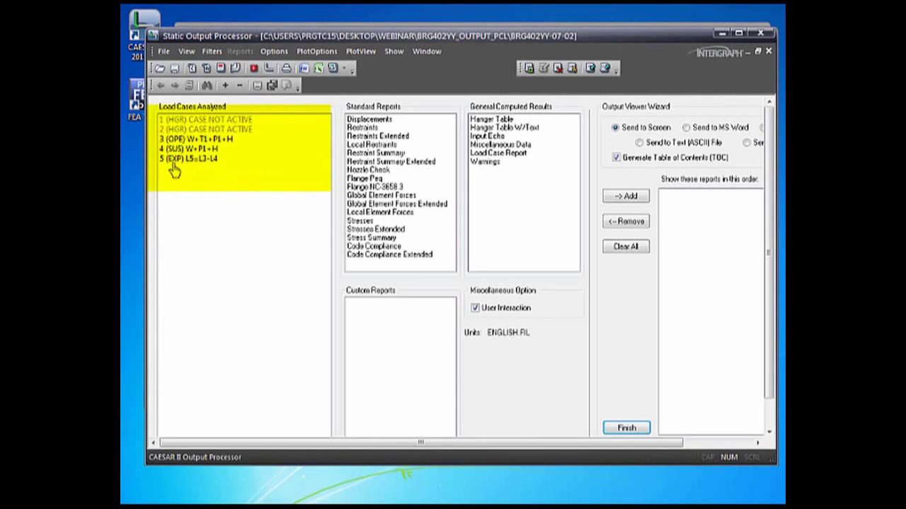
{"action": "left_click", "coordinate": [196, 160]}
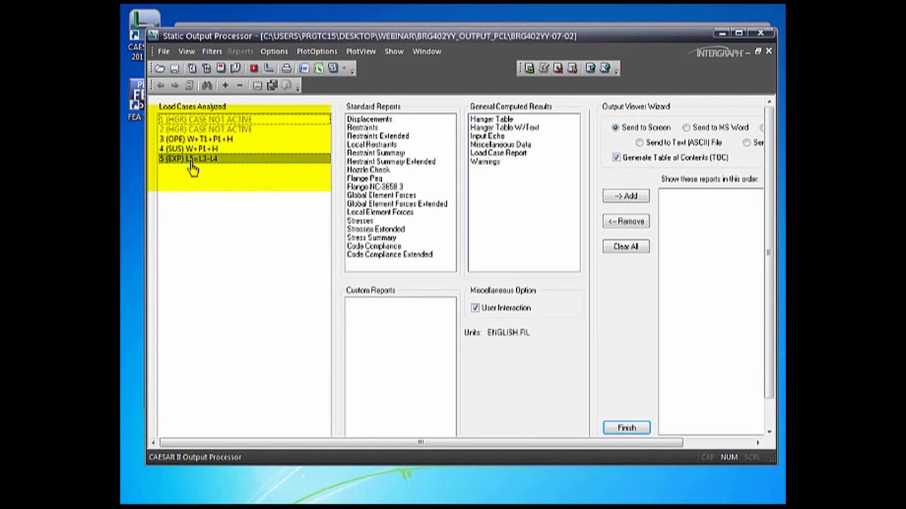
{"action": "left_click", "coordinate": [348, 221]}
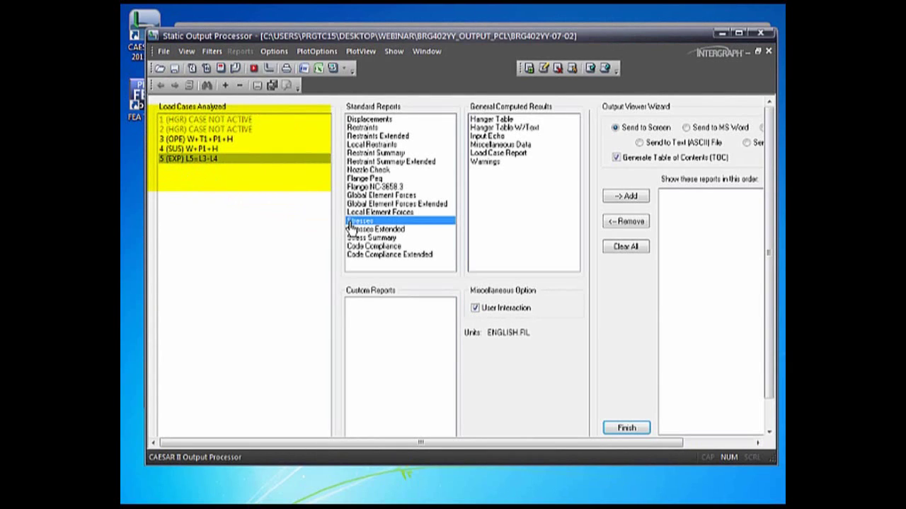
{"action": "left_click", "coordinate": [606, 202]}
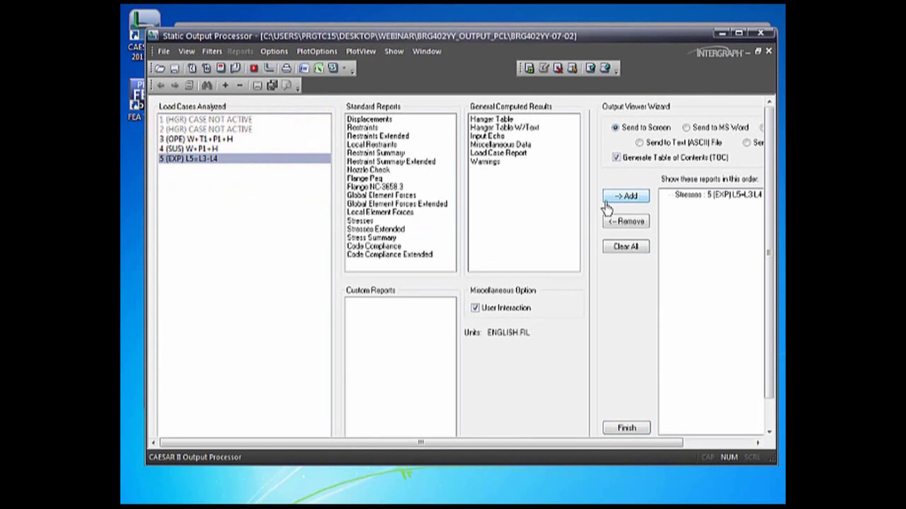
{"action": "left_click", "coordinate": [626, 430]}
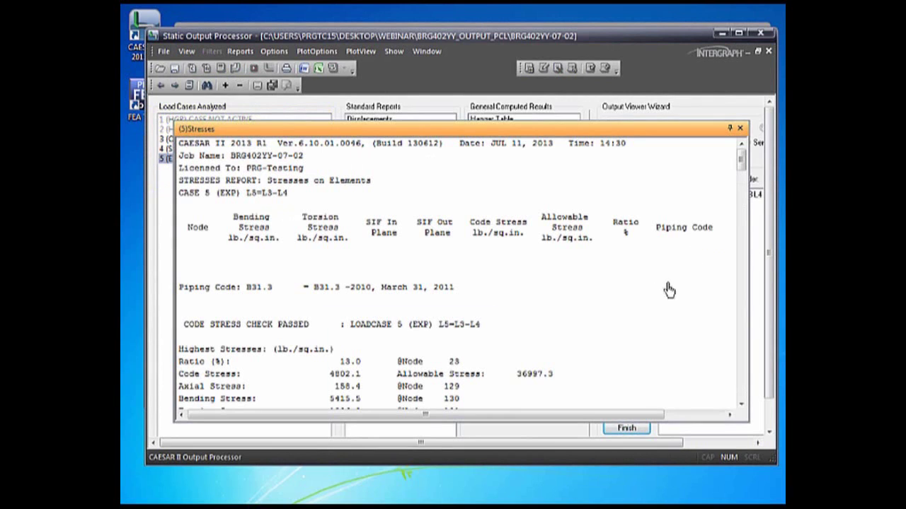
{"action": "left_click_drag", "start_coordinate": [741, 160], "coordinate": [743, 174]}
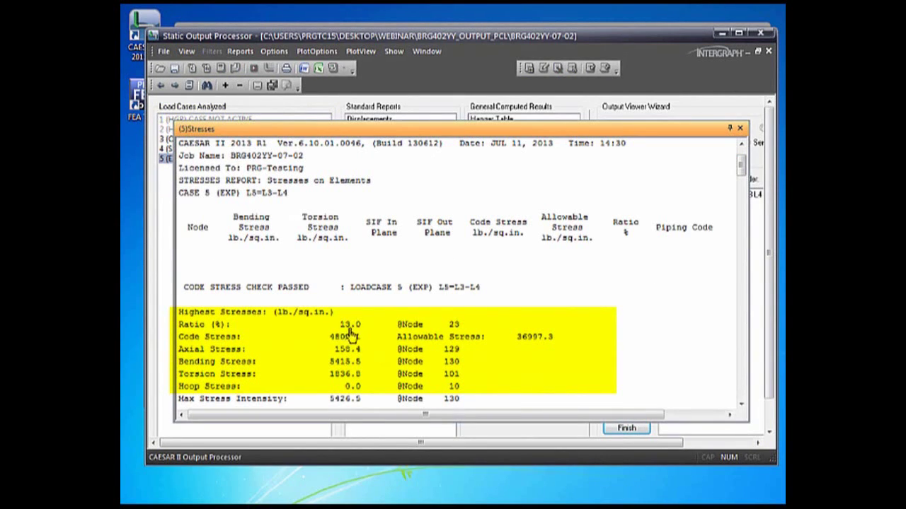
{"action": "left_click", "coordinate": [739, 130]}
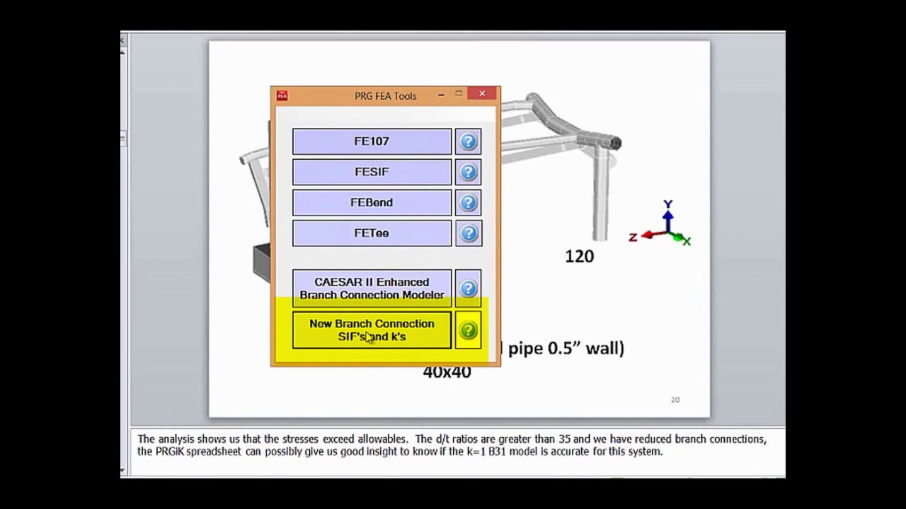
- Switch to PRG FEA Tools, start New Branch Connection SIF's and k's, and set the run pipe to outside diameter 40 and wall thickness 0.5
{"action": "left_click", "coordinate": [369, 330]}
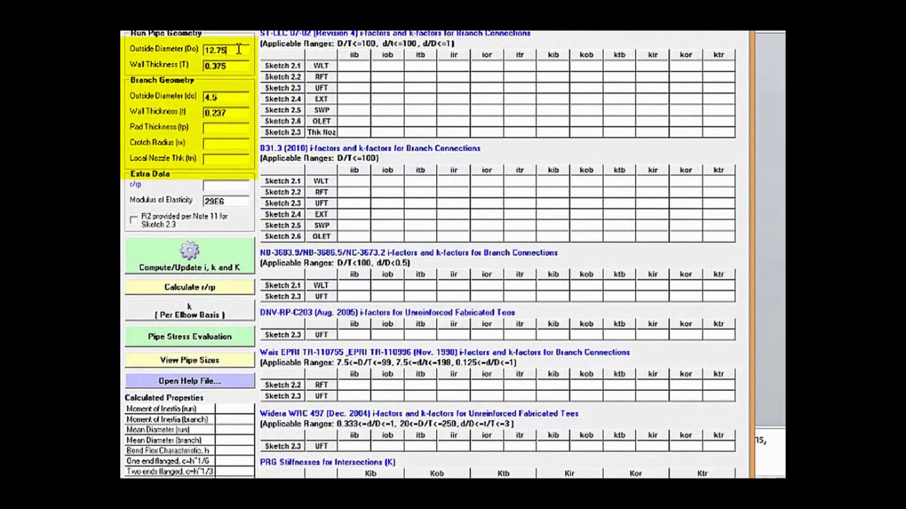
{"action": "left_click_drag", "start_coordinate": [226, 50], "coordinate": [187, 57]}
{"action": "type", "text": "40"}
{"action": "key", "text": "Tab"}
{"action": "type", "text": "0.55"}
- Set the branch to outside diameter 40 and wall thickness 0.5, and compute the i, k and K values
{"action": "key", "text": "Delete"}
{"action": "key", "text": "Delete"}
{"action": "key", "text": "Delete"}
{"action": "key", "text": "Delete"}
{"action": "key", "text": "Delete"}
{"action": "type", "text": "400.05"}
{"action": "key", "text": "Delete"}
{"action": "key", "text": "Delete"}
{"action": "key", "text": "Delete"}
{"action": "key", "text": "Delete"}
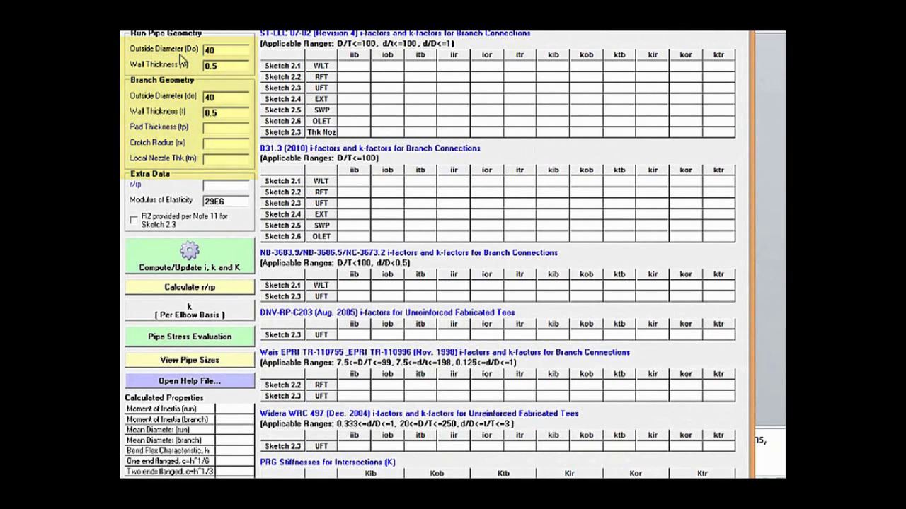
{"action": "left_click", "coordinate": [162, 255]}
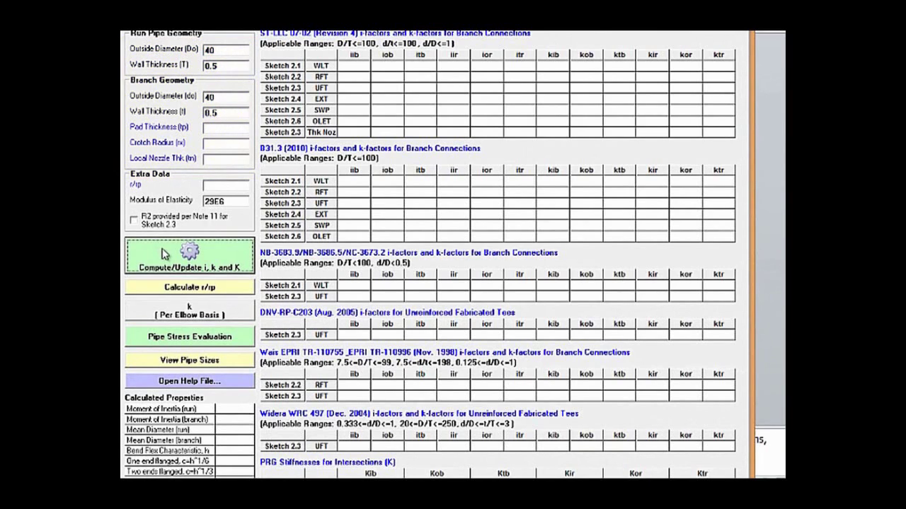